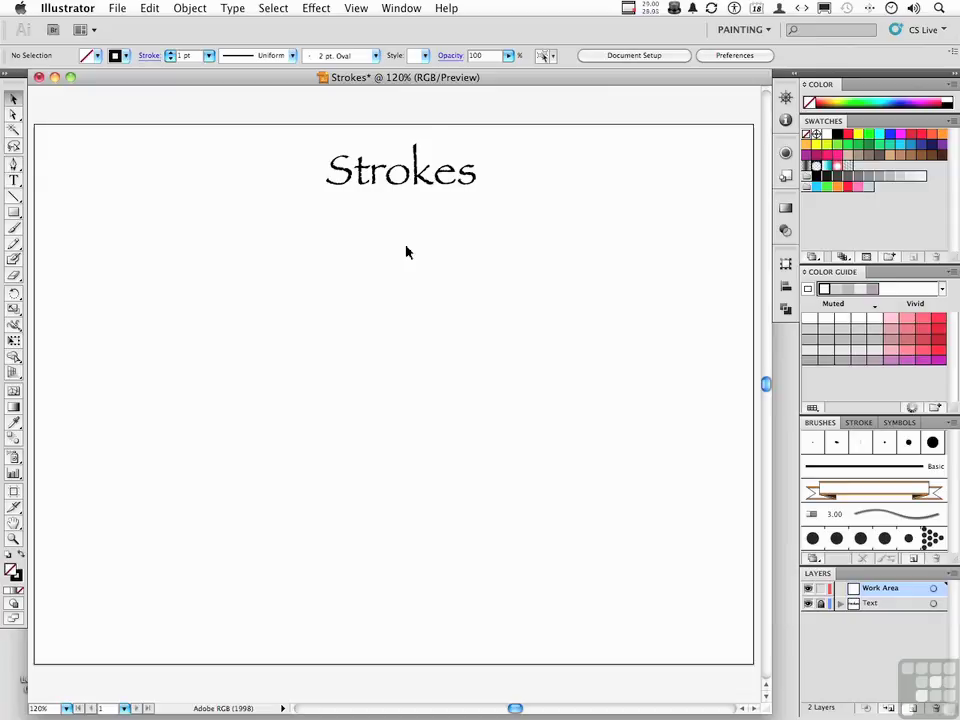
Draw a square about 350 px wide below the Strokes title with the default white fill and black stroke.
{"action": "left_click", "coordinate": [14, 213]}
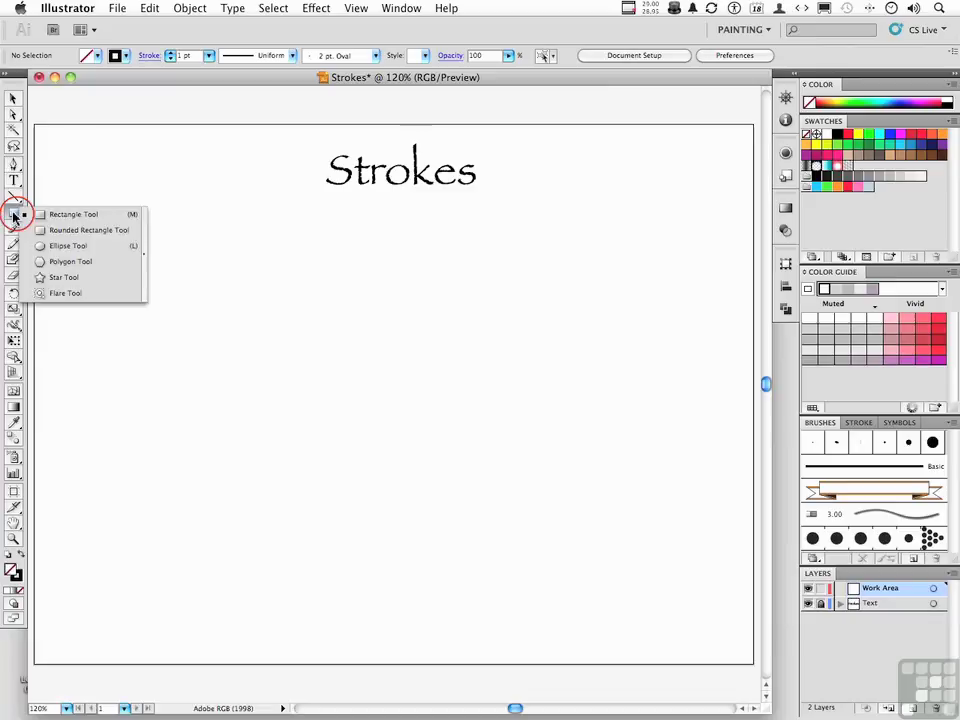
{"action": "left_click", "coordinate": [73, 215]}
{"action": "left_click_drag", "start_coordinate": [86, 204], "coordinate": [401, 463]}
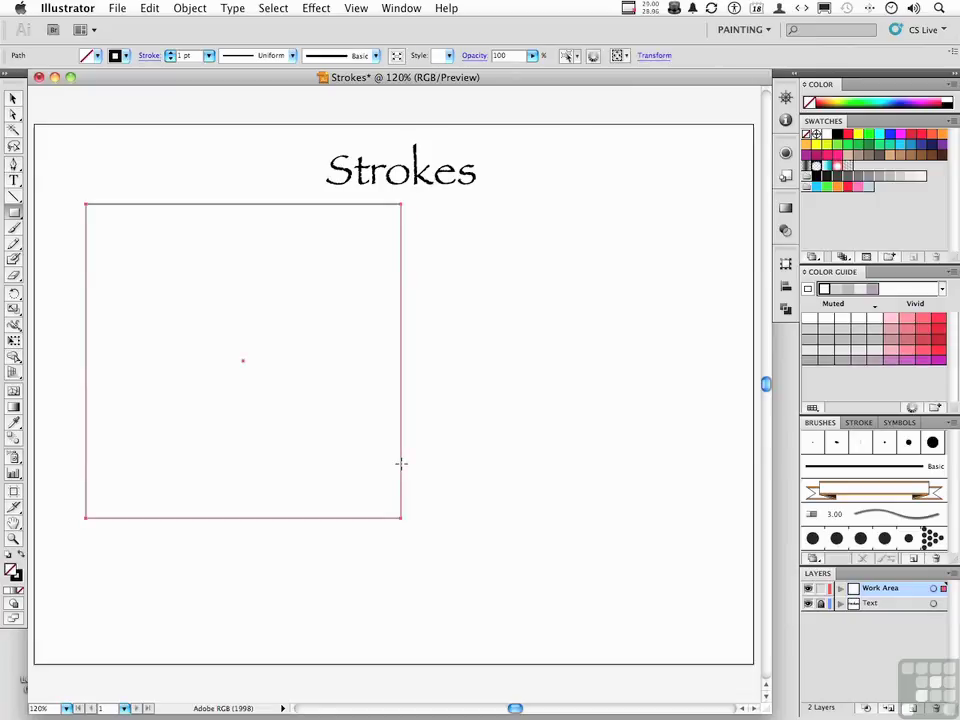
{"action": "left_click", "coordinate": [8, 556]}
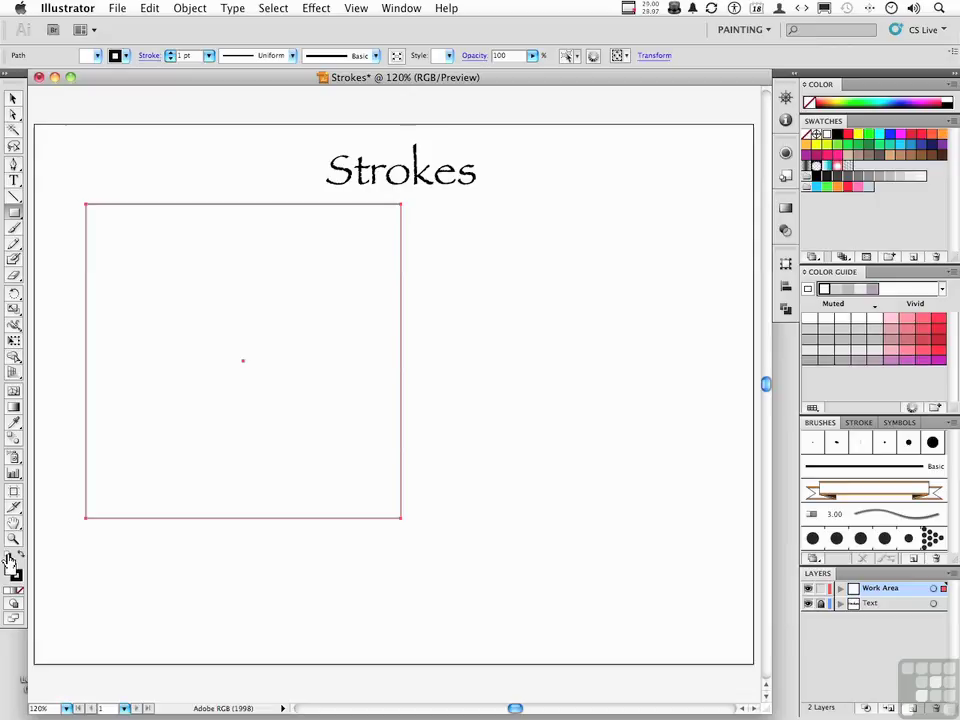
{"action": "left_click", "coordinate": [14, 98]}
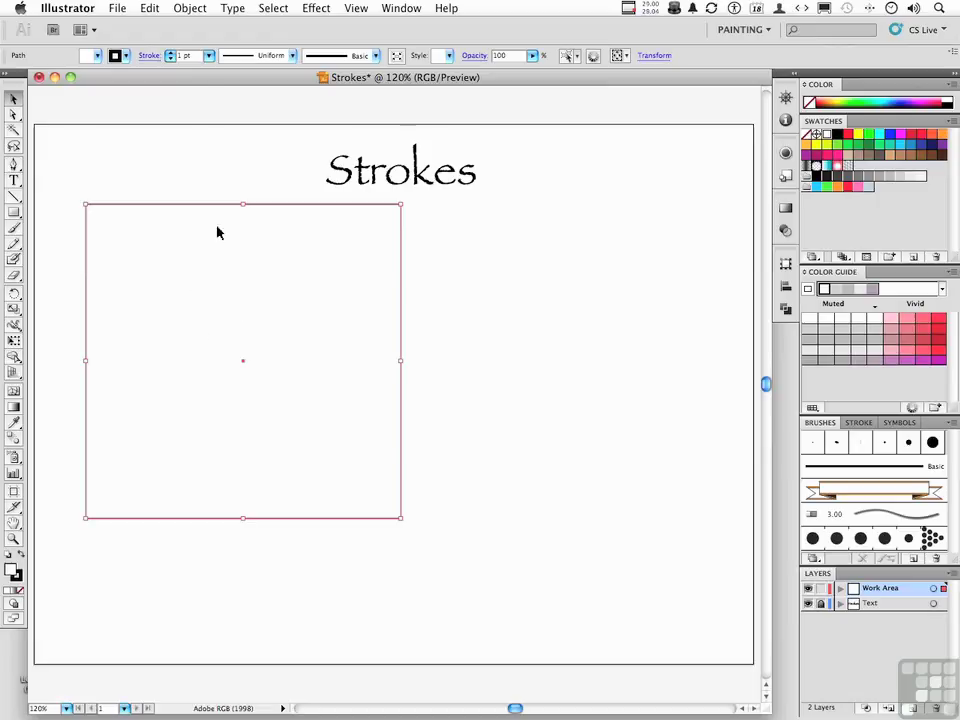
Start splitting the square into a grid of 2 rows and 2 columns, with the preview on.
{"action": "left_click", "coordinate": [193, 9]}
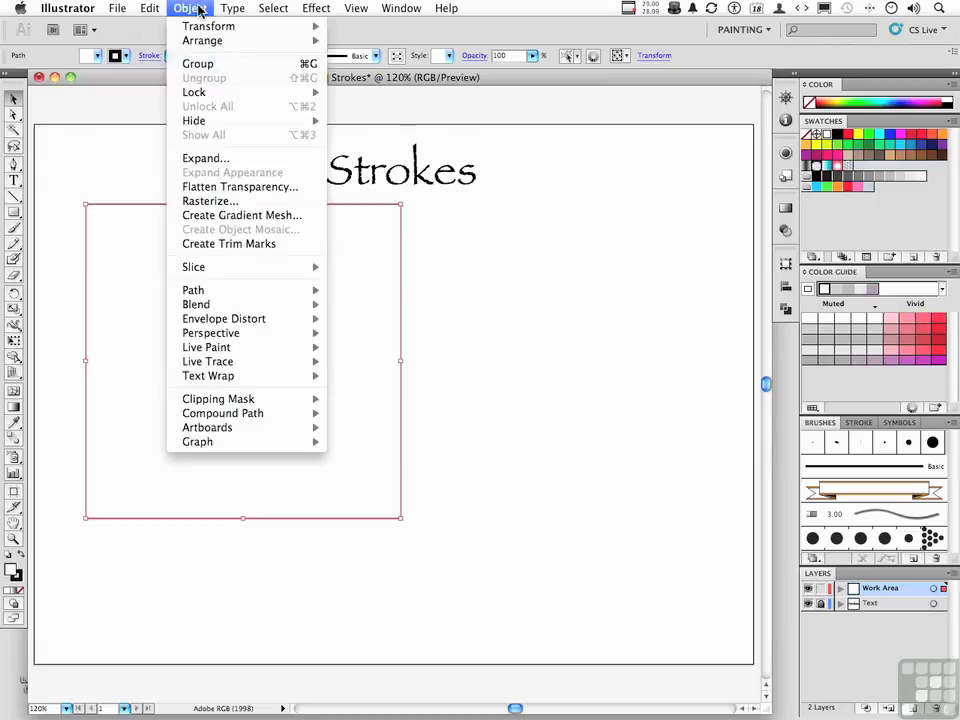
{"action": "mouse_move", "coordinate": [253, 293]}
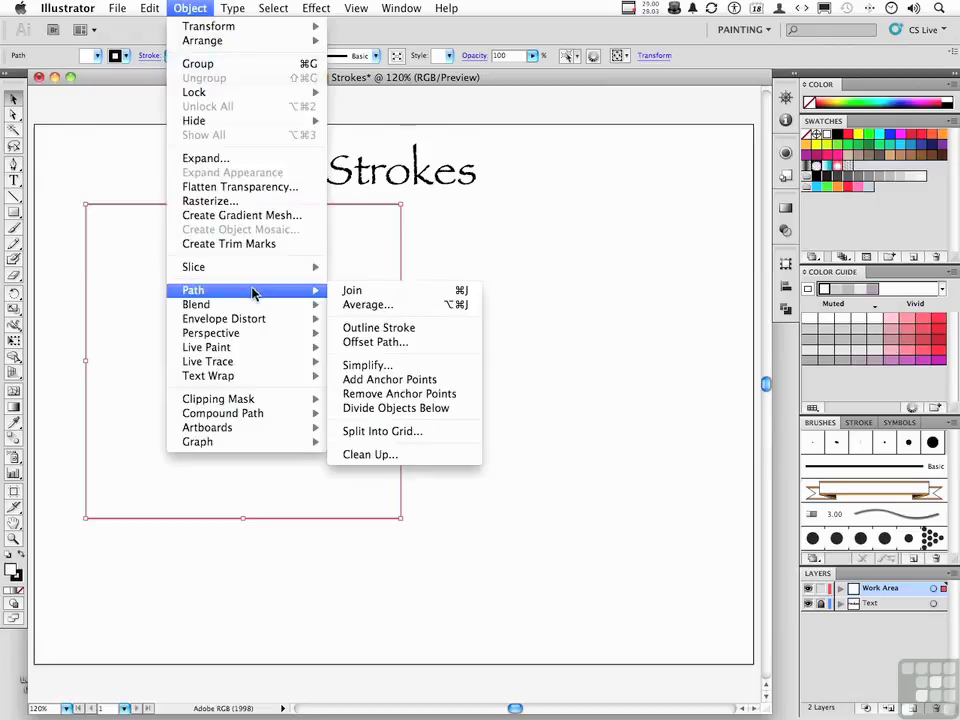
{"action": "left_click", "coordinate": [450, 433]}
{"action": "left_click_drag", "start_coordinate": [542, 210], "coordinate": [561, 206]}
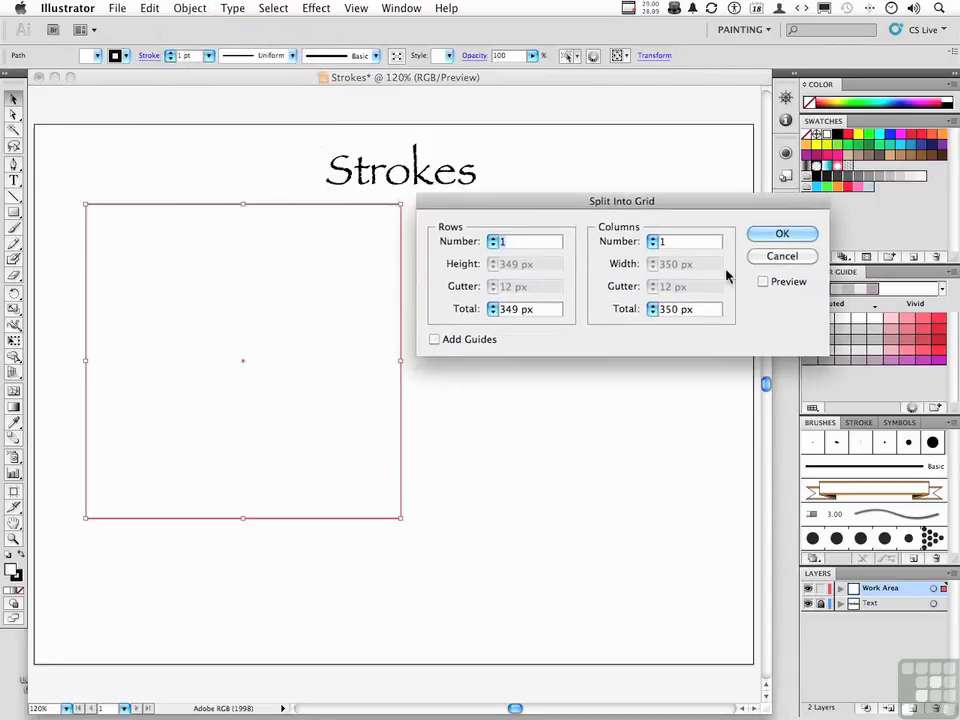
{"action": "left_click", "coordinate": [764, 282]}
{"action": "left_click", "coordinate": [491, 239]}
{"action": "left_click", "coordinate": [652, 239]}
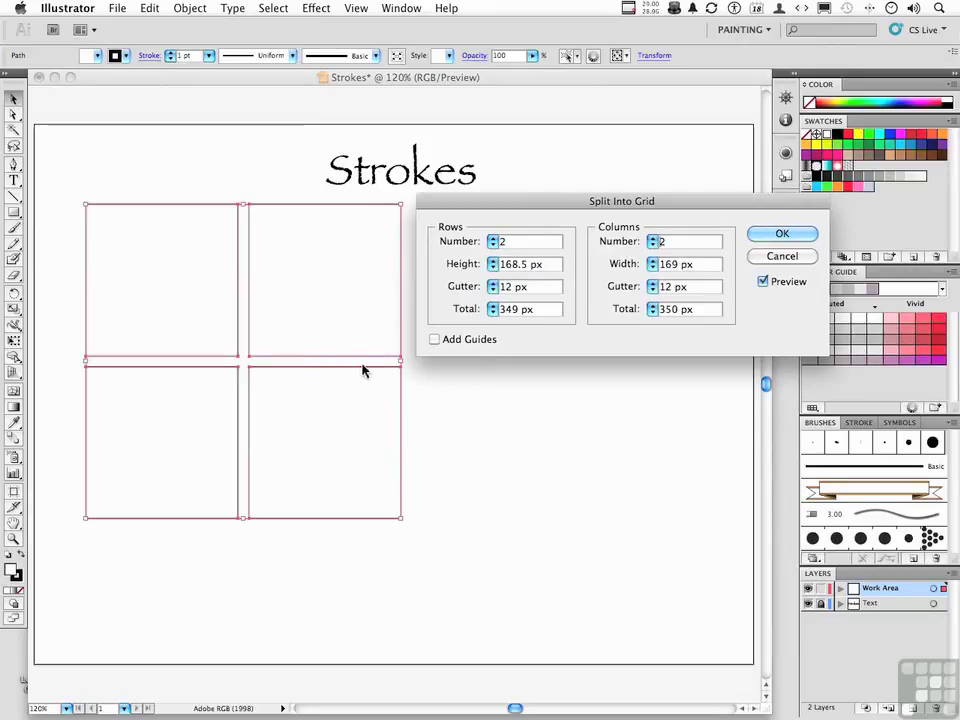
Set both the row and column gutters to 30 px and apply the grid split.
{"action": "left_click", "coordinate": [492, 284]}
{"action": "left_click", "coordinate": [492, 284]}
{"action": "left_click", "coordinate": [492, 284]}
{"action": "left_click", "coordinate": [492, 284]}
{"action": "left_click", "coordinate": [492, 284]}
{"action": "left_click", "coordinate": [492, 284]}
{"action": "left_click", "coordinate": [492, 284]}
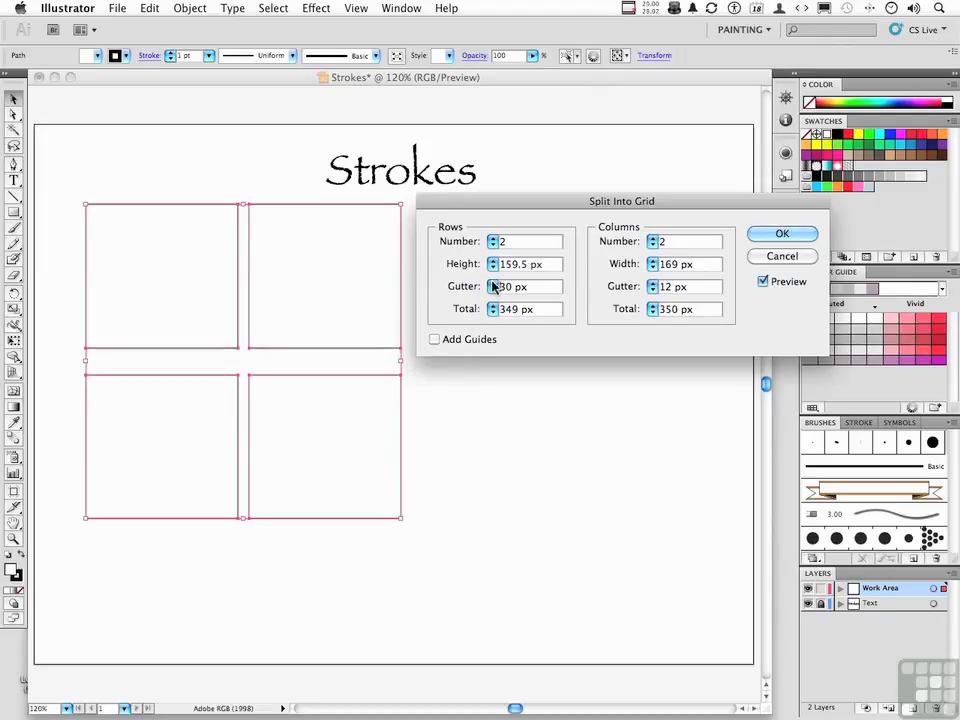
{"action": "left_click", "coordinate": [652, 284]}
{"action": "left_click", "coordinate": [652, 284]}
{"action": "left_click", "coordinate": [652, 284]}
{"action": "left_click", "coordinate": [652, 284]}
{"action": "left_click", "coordinate": [652, 284]}
{"action": "left_click", "coordinate": [652, 284]}
{"action": "left_click", "coordinate": [652, 284]}
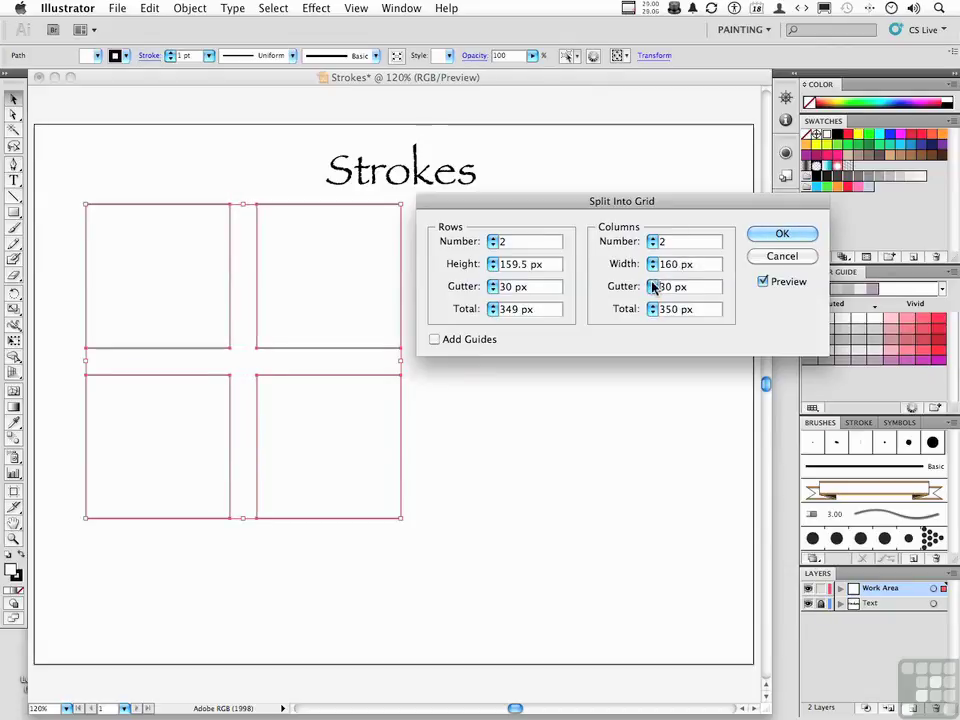
{"action": "left_click", "coordinate": [781, 236]}
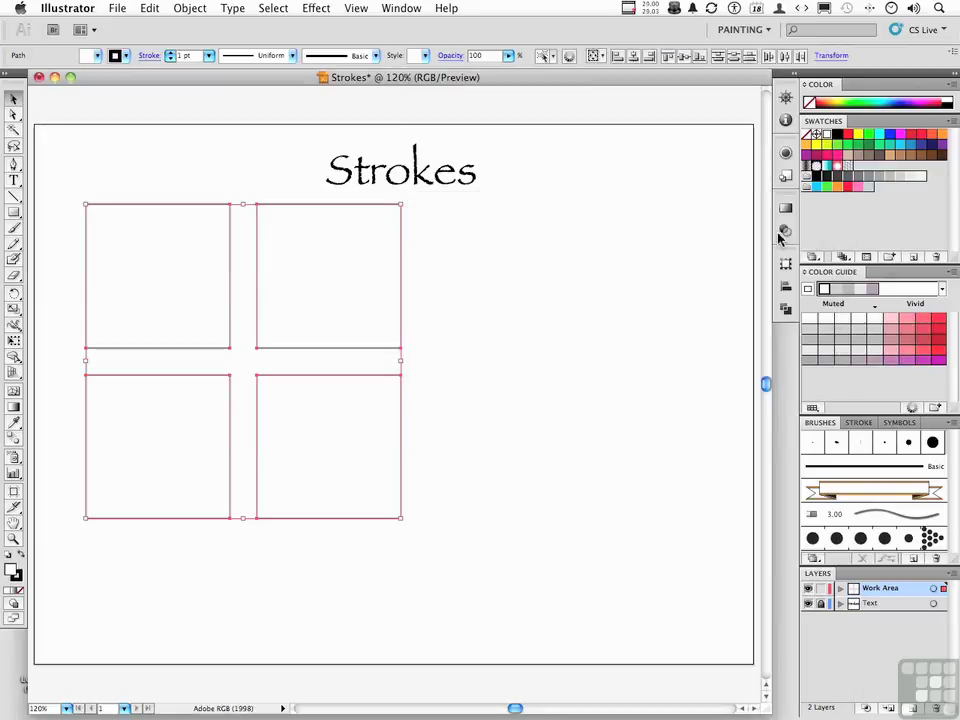
Select the grid squares one at a time to check that they are separate objects.
{"action": "left_click", "coordinate": [514, 289]}
{"action": "left_click", "coordinate": [340, 285]}
{"action": "left_click", "coordinate": [216, 285]}
{"action": "left_click", "coordinate": [231, 457]}
{"action": "left_click", "coordinate": [304, 461]}
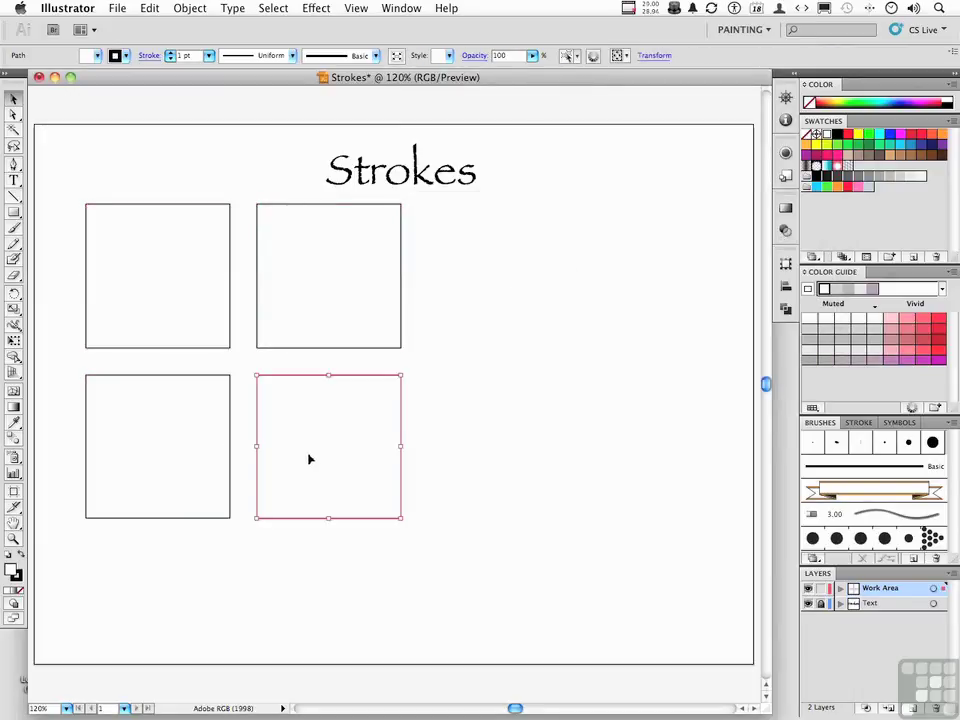
Draw a horizontal line as wide as one square in the gap between the two left squares.
{"action": "left_click", "coordinate": [13, 195]}
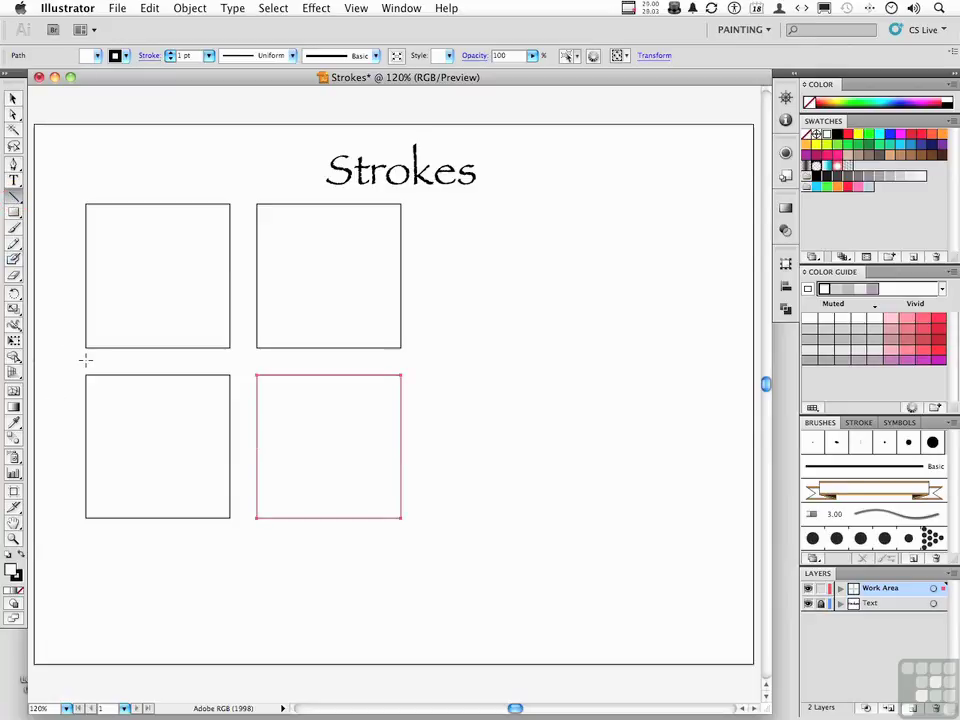
{"action": "left_click_drag", "start_coordinate": [85, 360], "coordinate": [229, 373]}
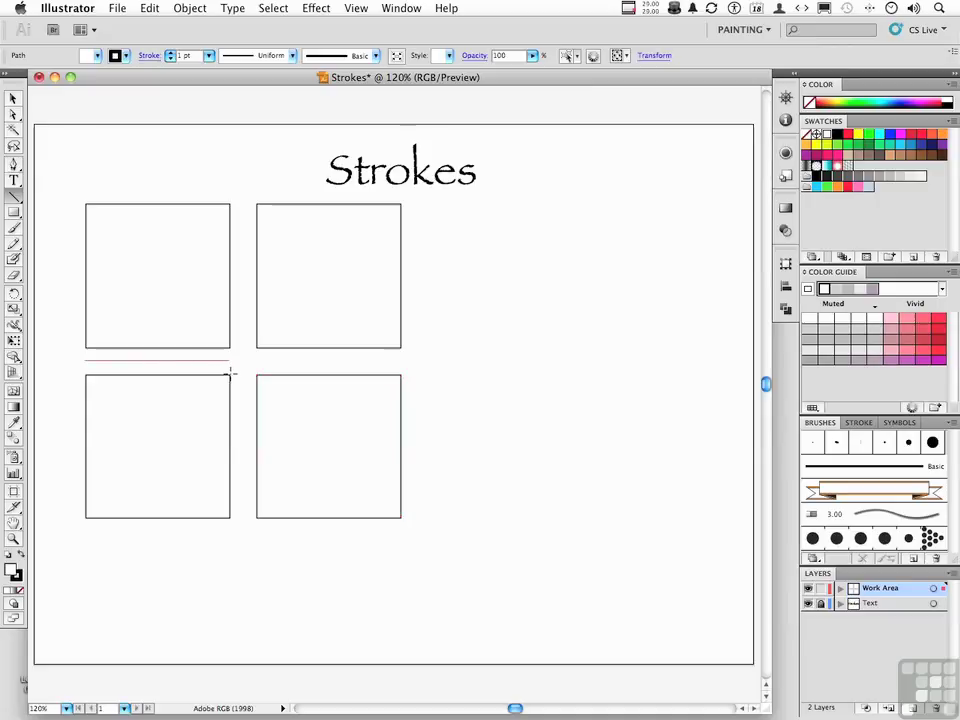
{"action": "left_click_drag", "start_coordinate": [229, 373], "coordinate": [229, 373]}
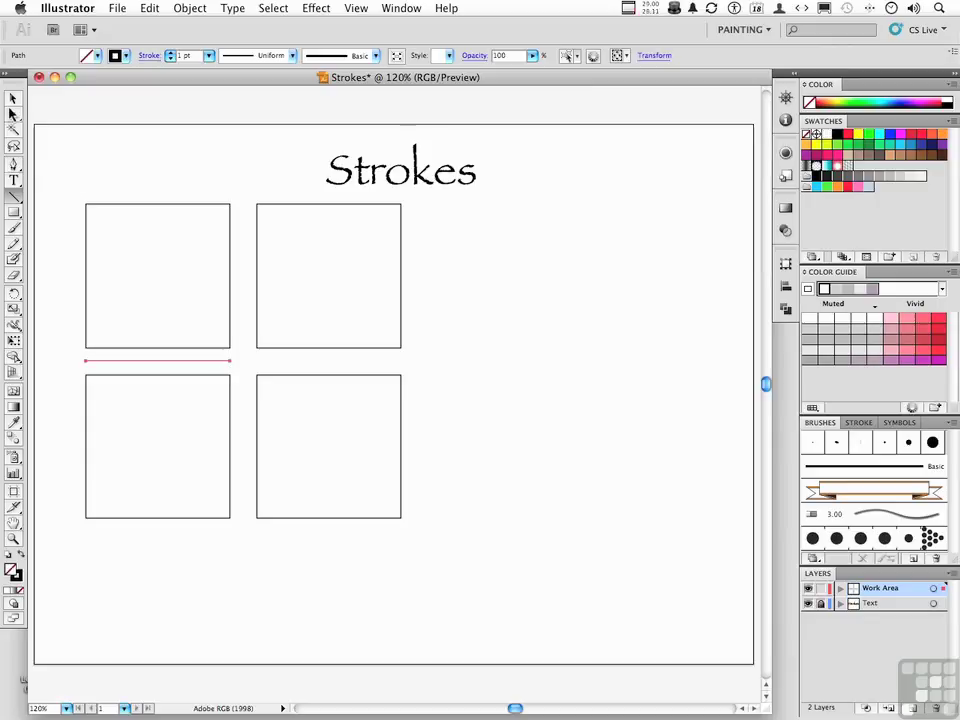
Copy the horizontal line into the gap between the two right squares.
{"action": "left_click", "coordinate": [13, 98]}
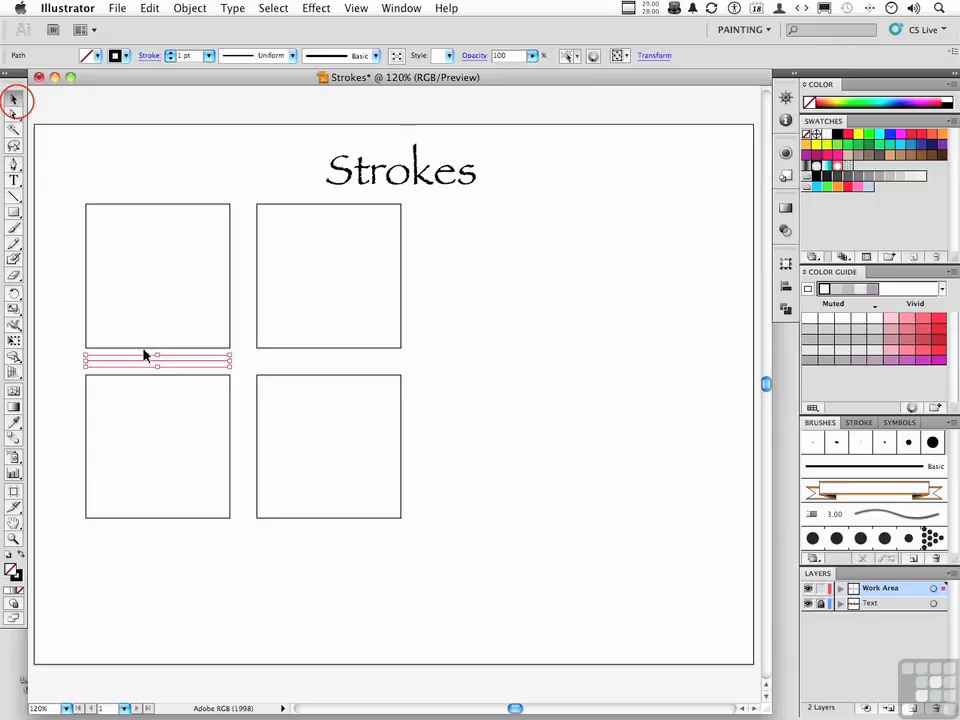
{"action": "left_click_drag", "start_coordinate": [139, 364], "coordinate": [313, 369]}
{"action": "left_click", "coordinate": [495, 428]}
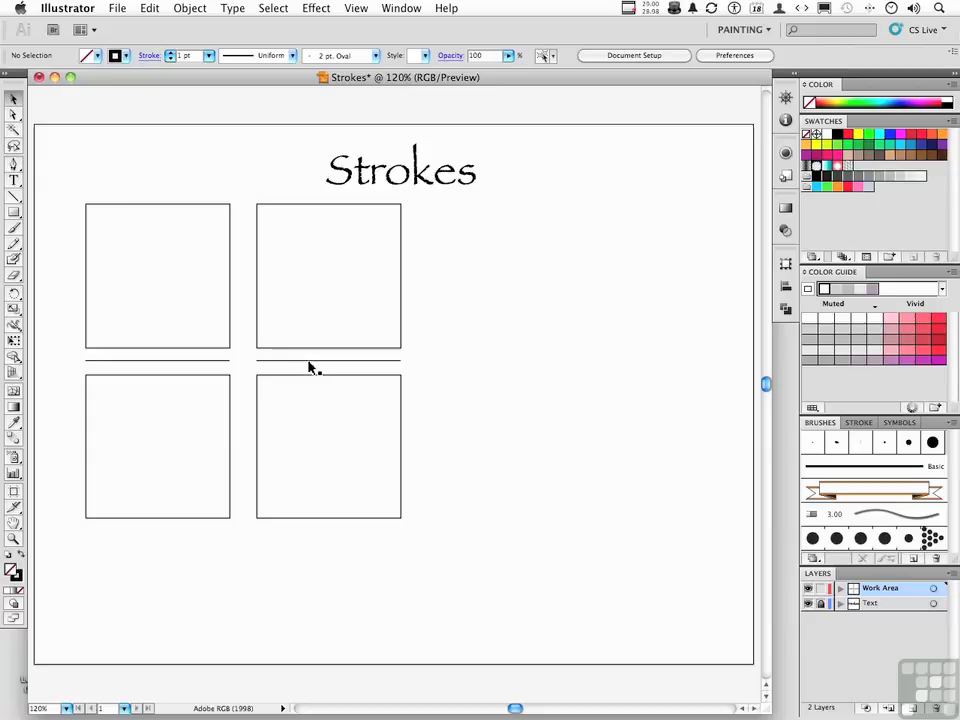
Make a vertical copy of the line between the upper two squares and duplicate it between the lower two.
{"action": "left_click_drag", "start_coordinate": [309, 368], "coordinate": [534, 367]}
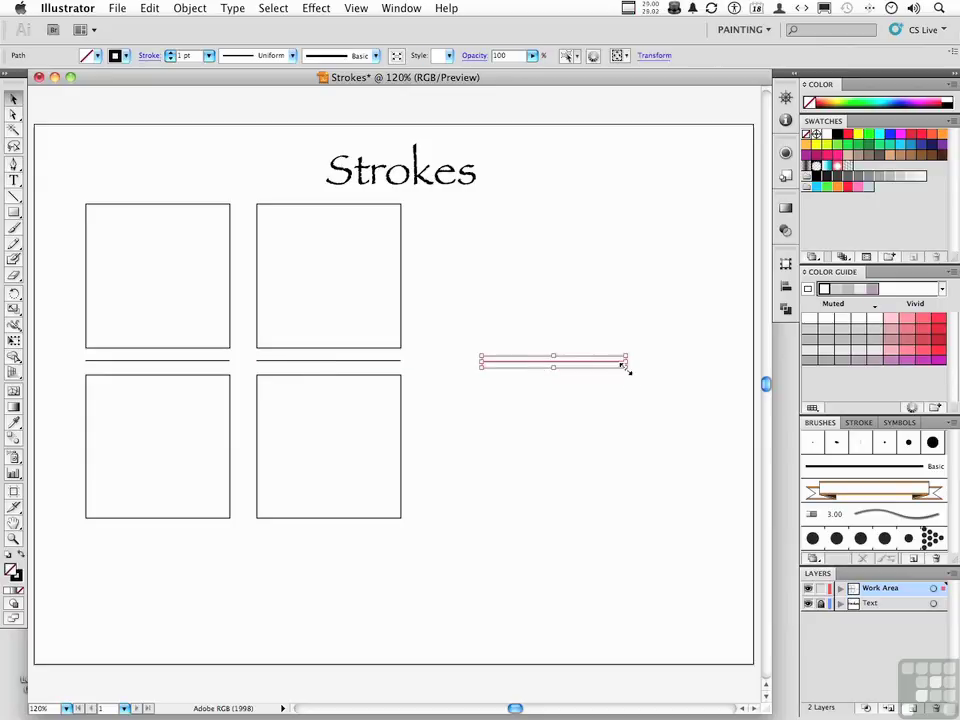
{"action": "left_click_drag", "start_coordinate": [626, 373], "coordinate": [243, 322]}
{"action": "key", "text": "shift"}
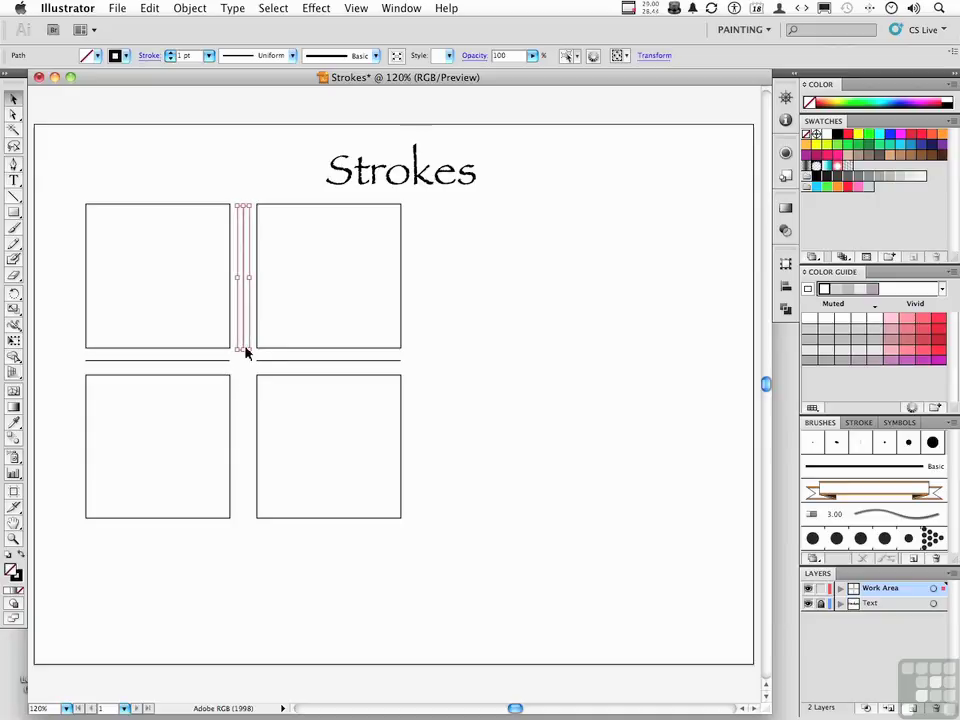
{"action": "left_click_drag", "start_coordinate": [244, 340], "coordinate": [246, 512]}
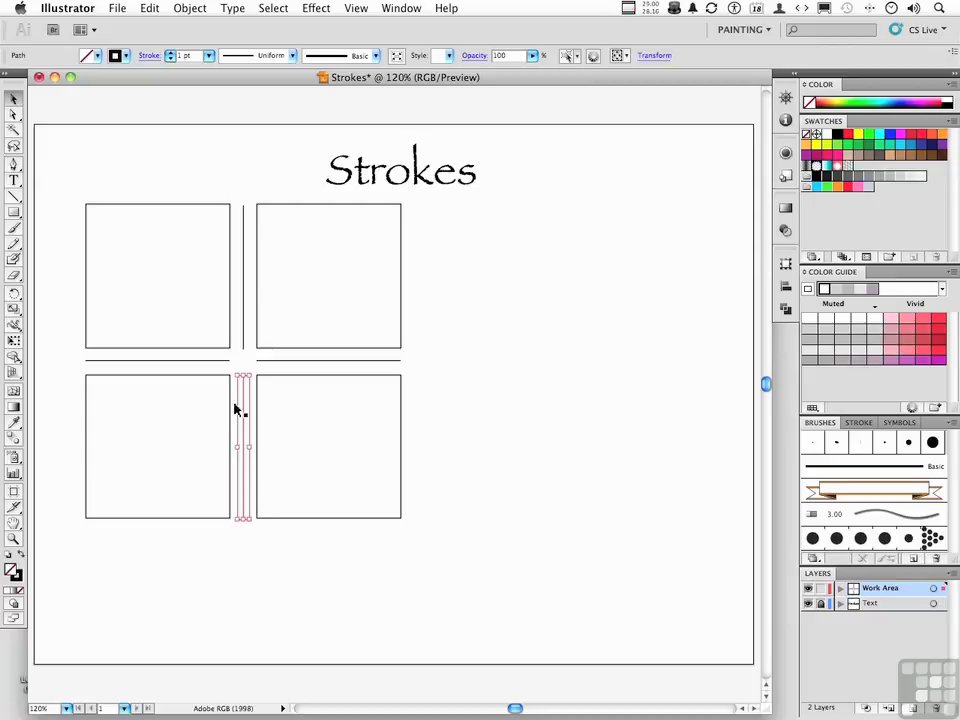
Select all four lines in the gaps between the squares together.
{"action": "left_click", "coordinate": [207, 365], "text": "shift"}
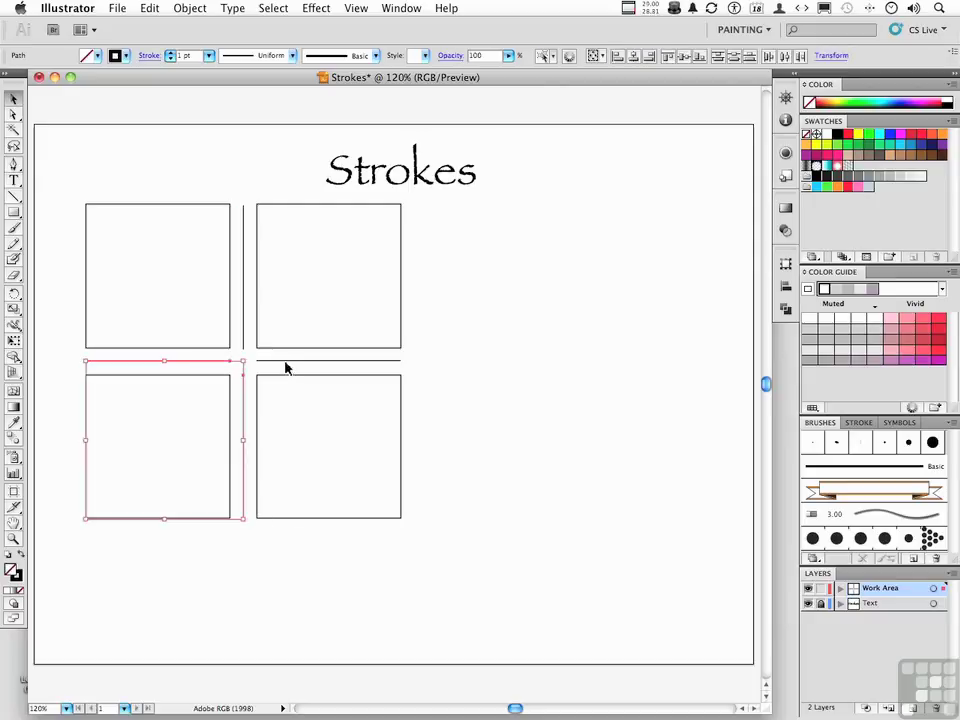
{"action": "left_click", "coordinate": [268, 360], "text": "shift"}
{"action": "left_click", "coordinate": [243, 343], "text": "shift"}
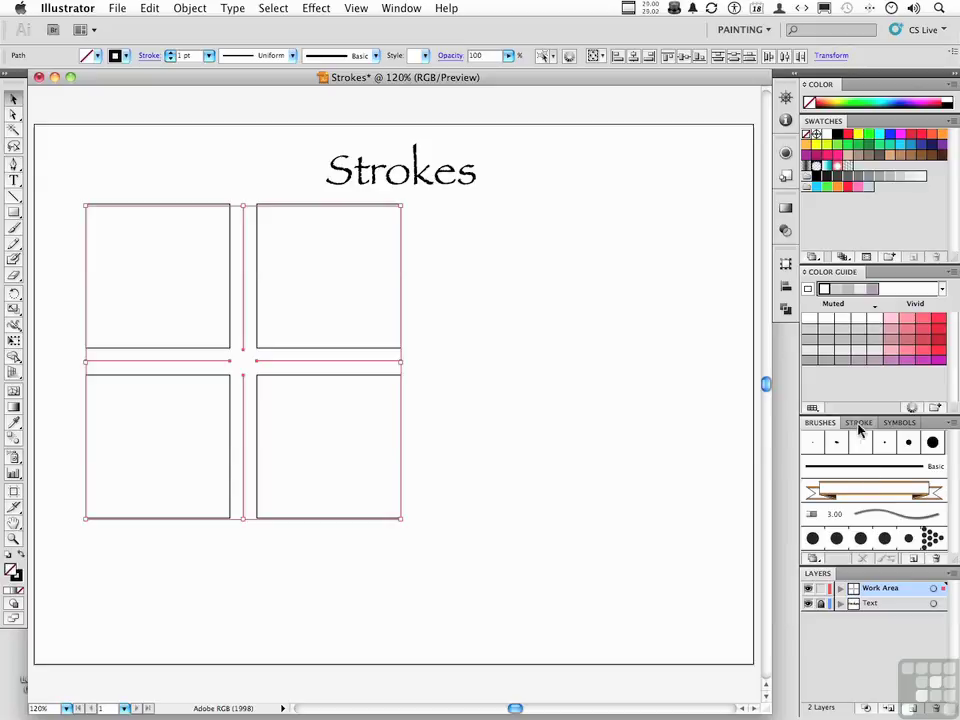
{"action": "left_click", "coordinate": [743, 31]}
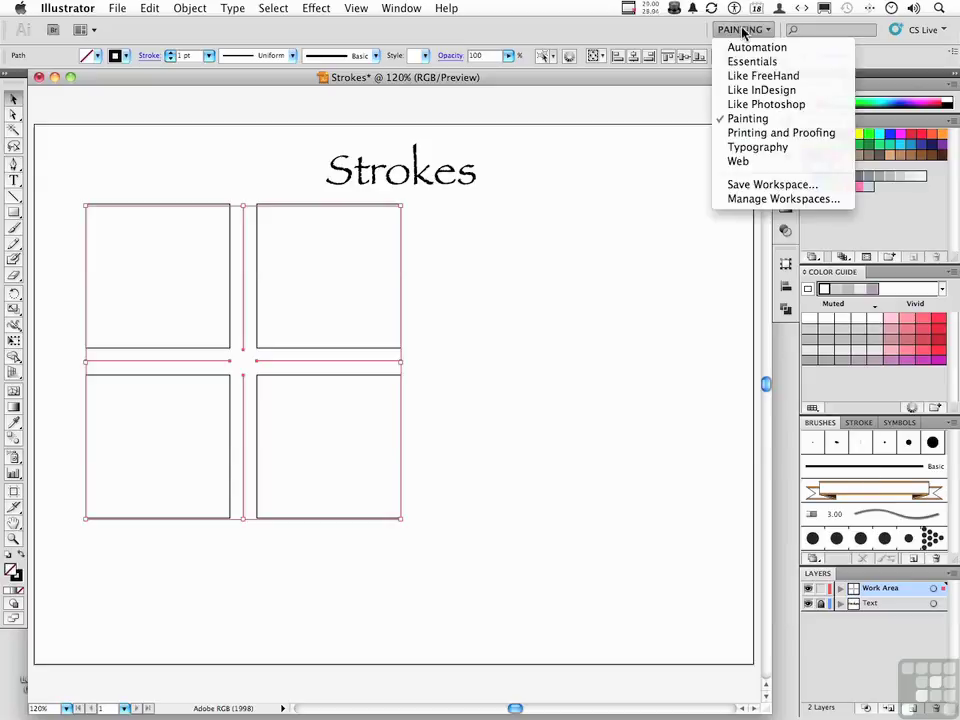
{"action": "left_click", "coordinate": [636, 162]}
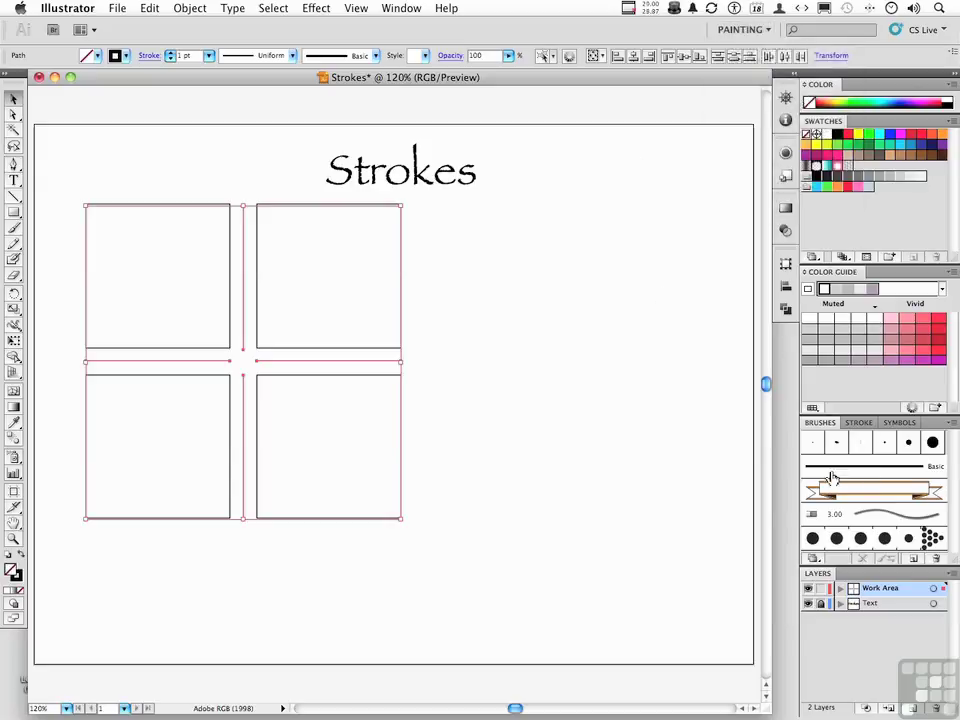
Float the Stroke panel over the empty area beside the squares, with all its options showing.
{"action": "left_click", "coordinate": [859, 422]}
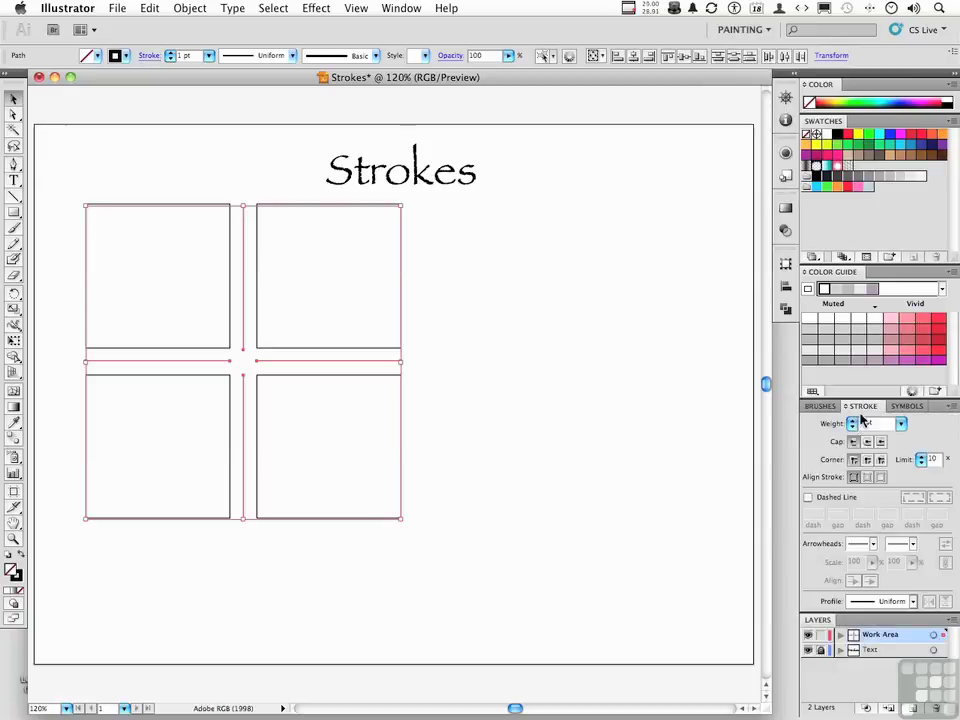
{"action": "mouse_move", "coordinate": [859, 406]}
{"action": "left_mouse_down"}
{"action": "mouse_move", "coordinate": [639, 240]}
{"action": "mouse_move", "coordinate": [539, 250]}
{"action": "left_mouse_up"}
{"action": "left_click", "coordinate": [671, 250]}
{"action": "left_click", "coordinate": [707, 250]}
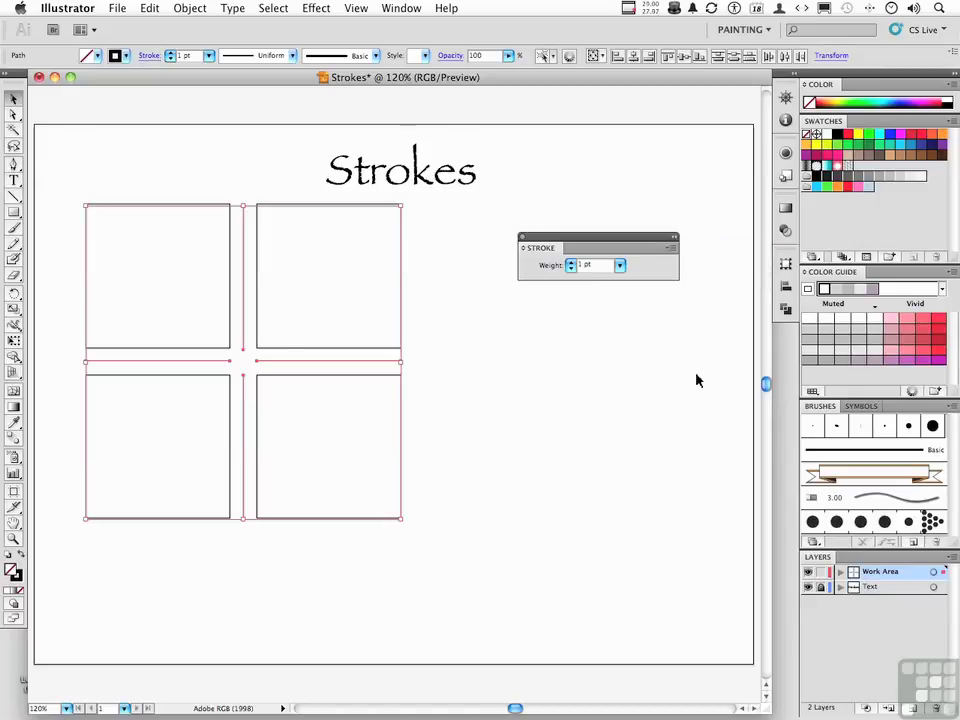
{"action": "left_click", "coordinate": [674, 250]}
{"action": "left_click", "coordinate": [705, 257]}
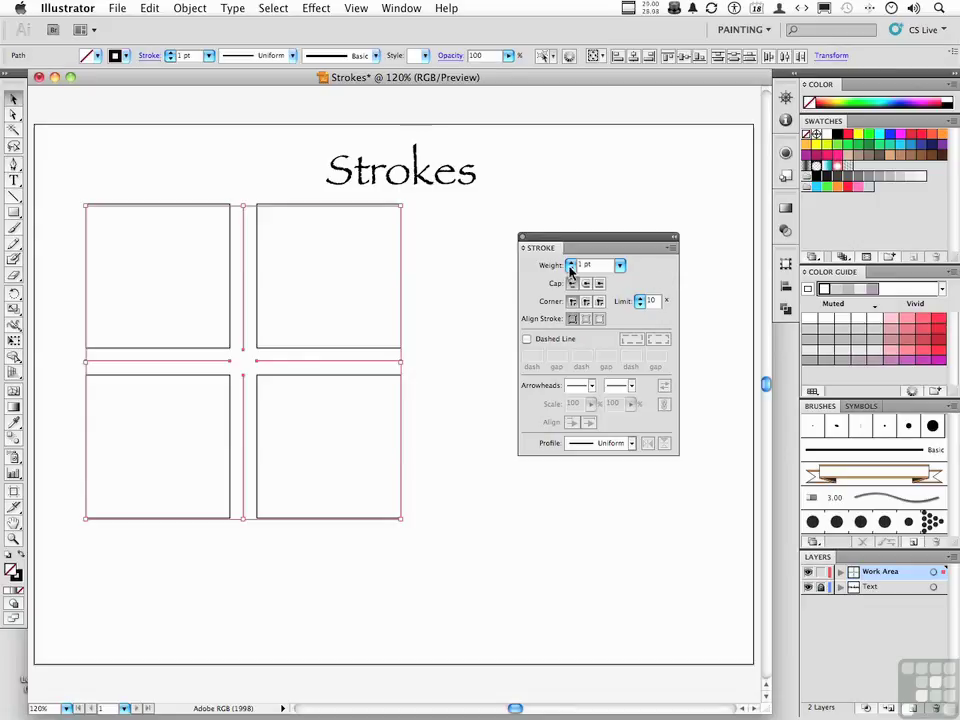
Give the four lines a 2 pt stroke weight and a dashed pattern with 12 pt dashes.
{"action": "left_click", "coordinate": [621, 266]}
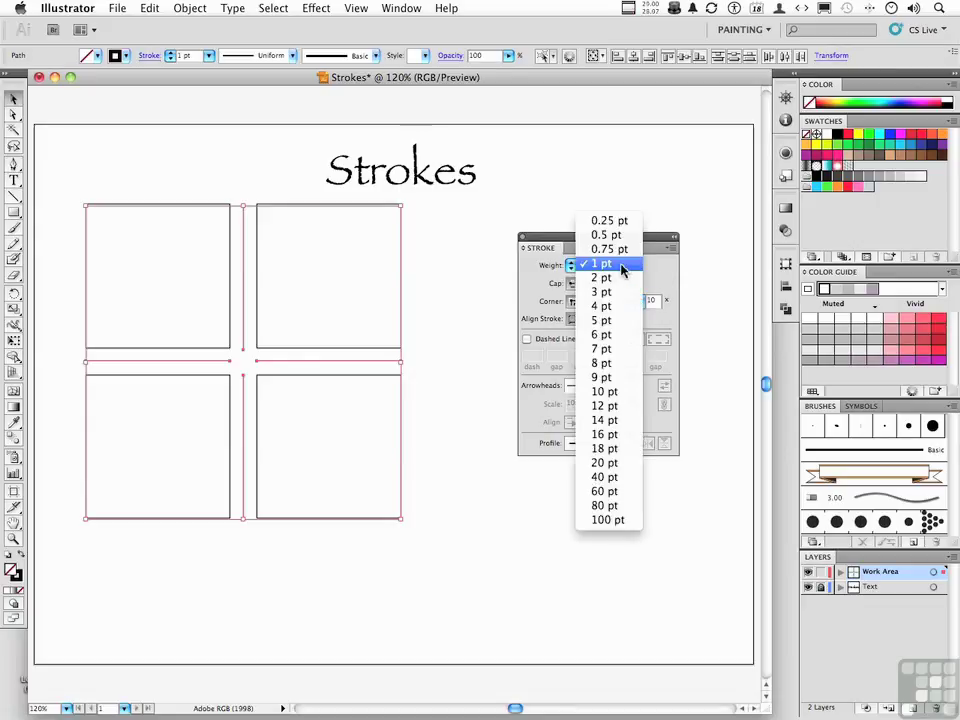
{"action": "left_click", "coordinate": [621, 278]}
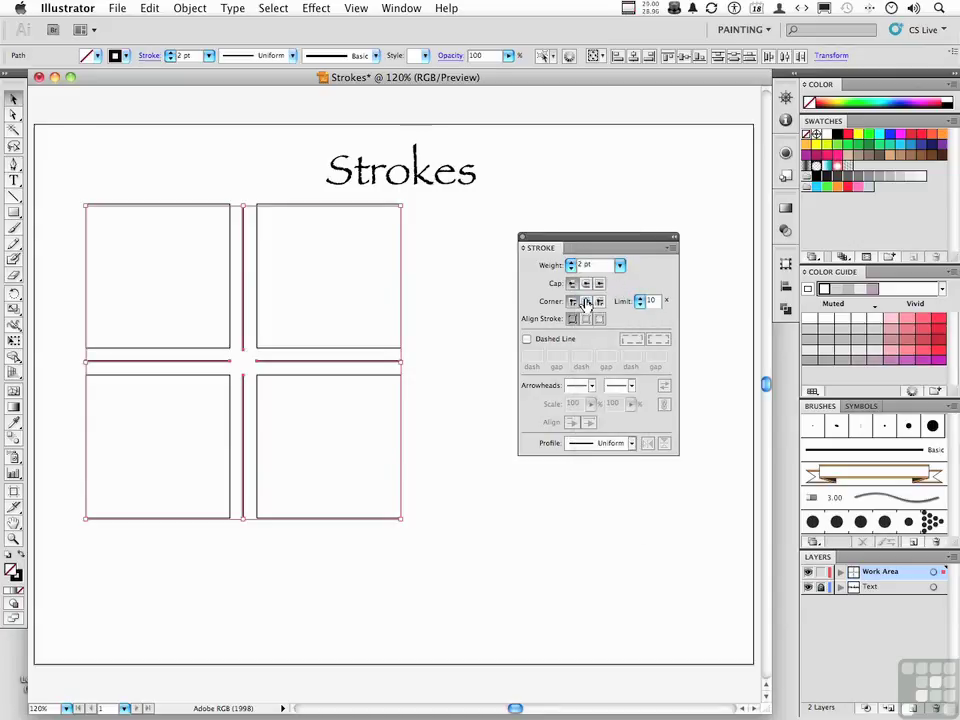
{"action": "left_click", "coordinate": [526, 340]}
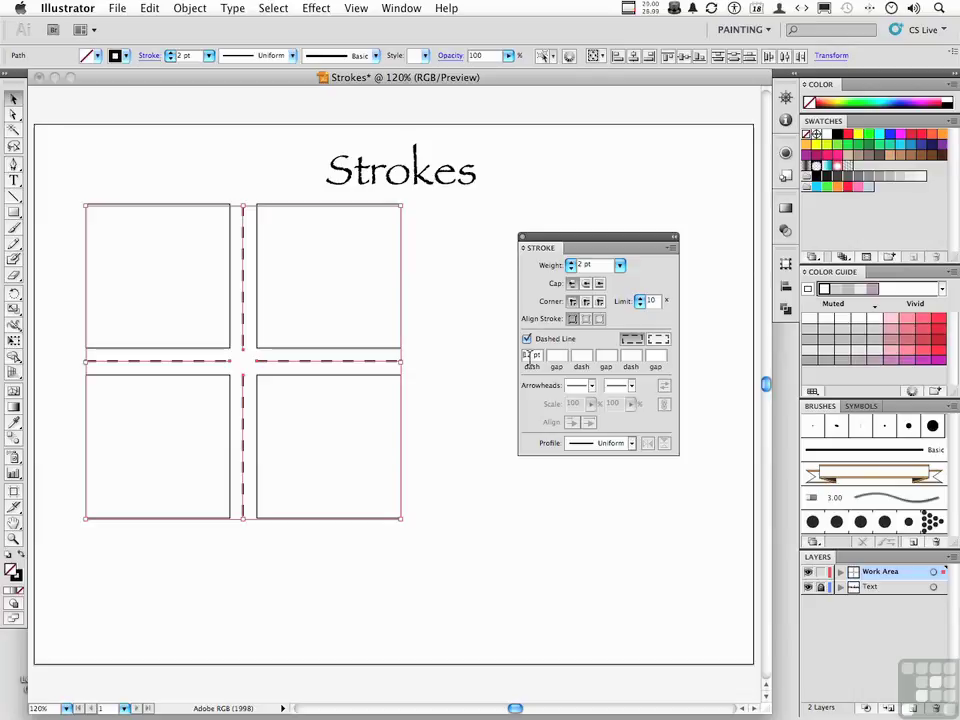
{"action": "left_click", "coordinate": [476, 416]}
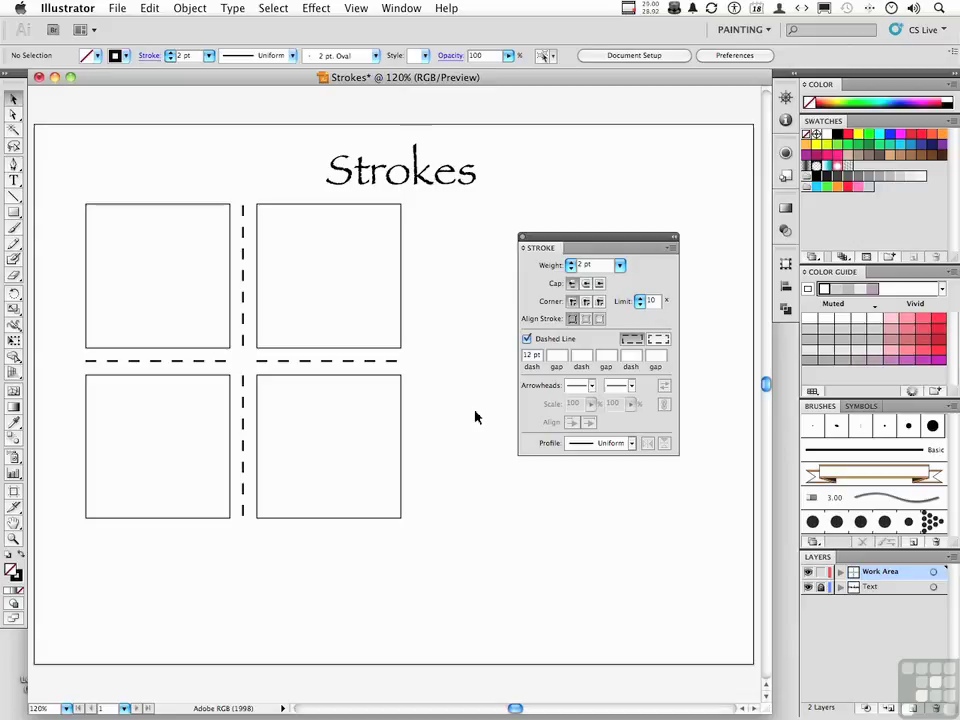
Draw a square covering the whole four-square grid and give it the default white fill and black 1 pt stroke.
{"action": "left_click", "coordinate": [15, 212]}
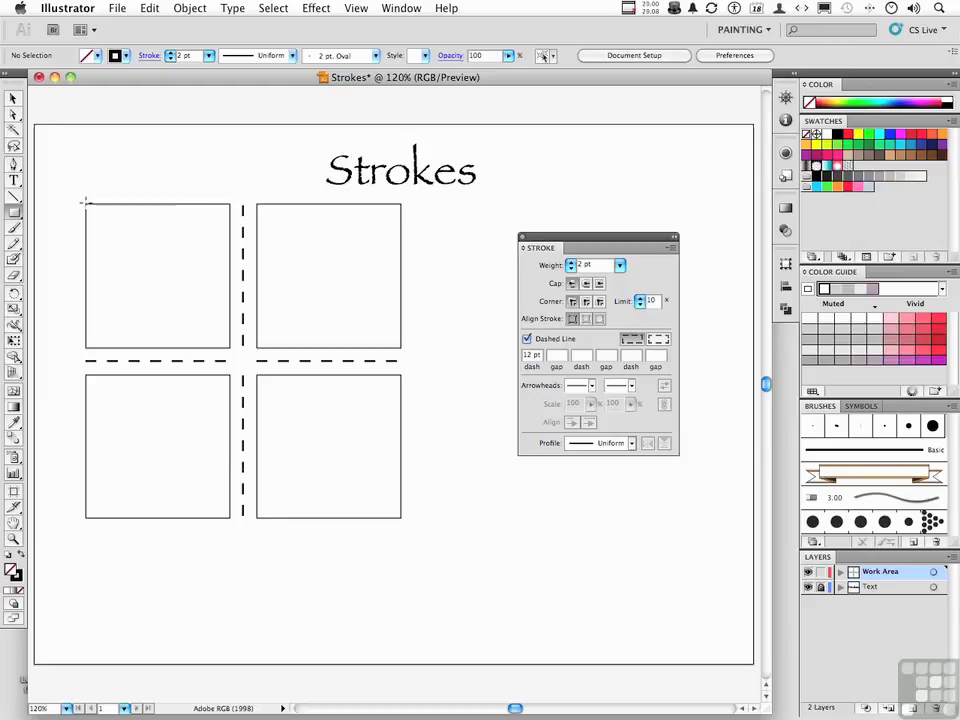
{"action": "left_click_drag", "start_coordinate": [87, 203], "coordinate": [401, 519]}
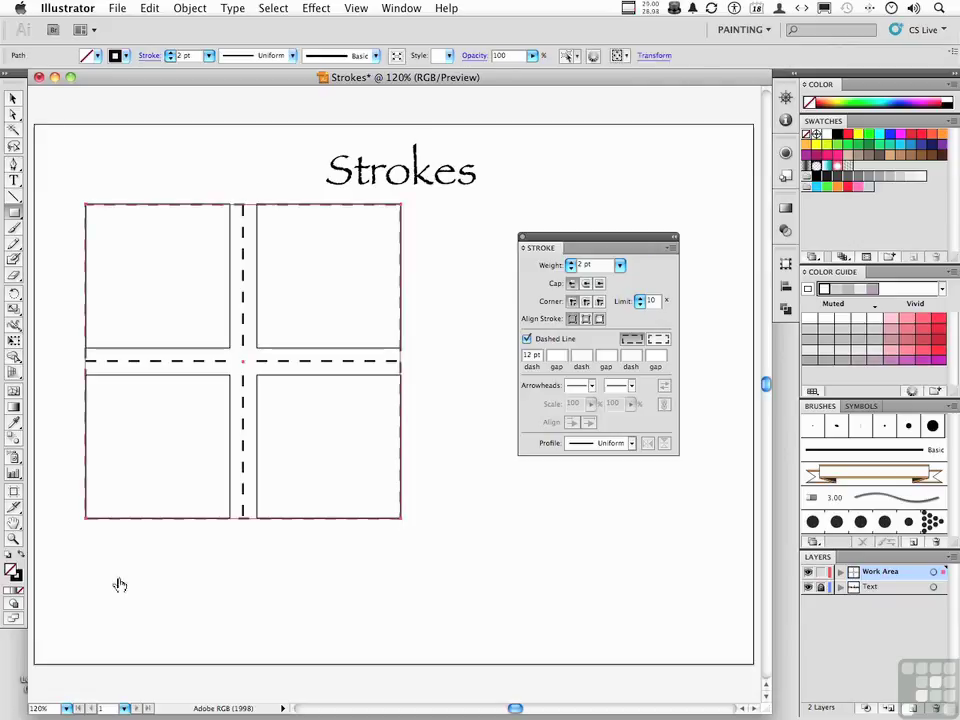
{"action": "left_click", "coordinate": [9, 557]}
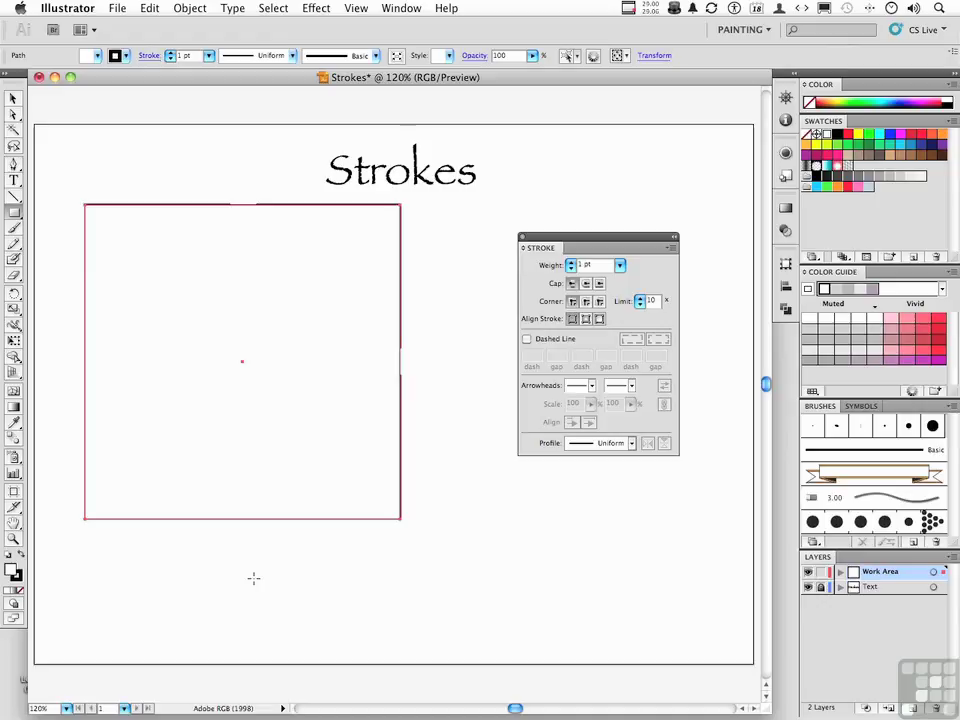
{"action": "left_click", "coordinate": [14, 100]}
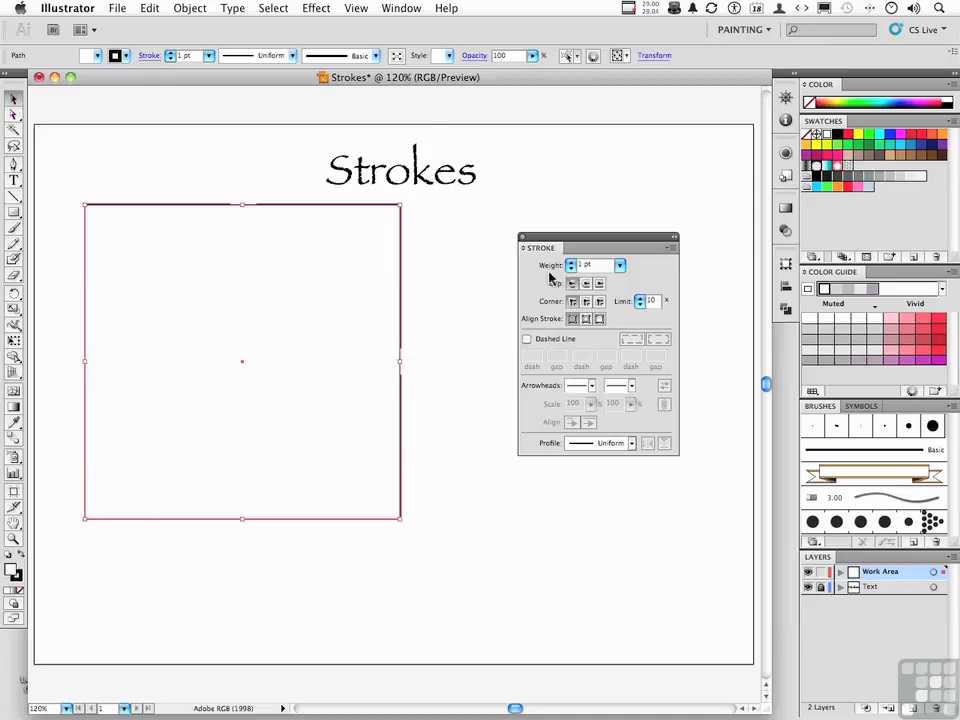
Fill the large covering square with the lightest gray swatch and send it to the back, behind the four squares and dashed lines.
{"action": "left_click", "coordinate": [921, 177]}
{"action": "left_click", "coordinate": [470, 342]}
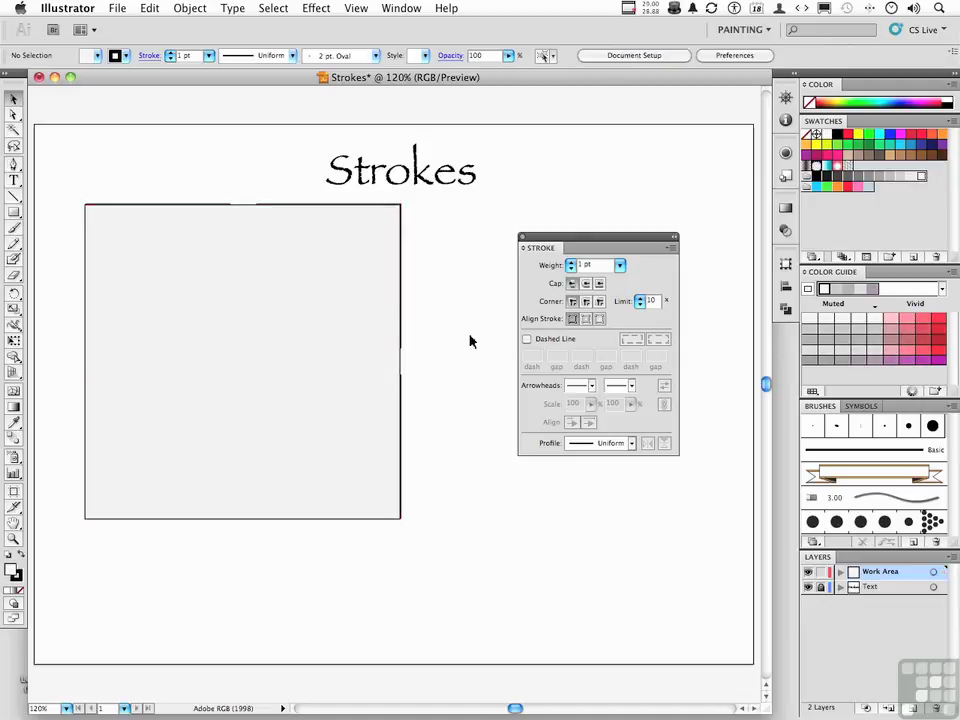
{"action": "left_click", "coordinate": [370, 338]}
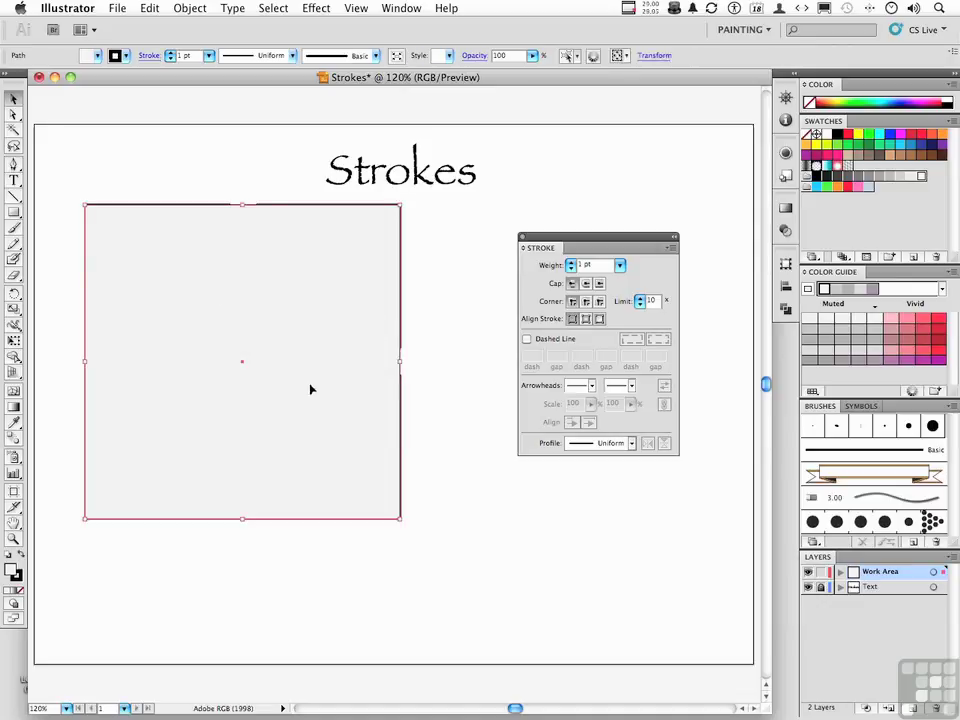
{"action": "left_click", "coordinate": [189, 9]}
{"action": "mouse_move", "coordinate": [190, 42]}
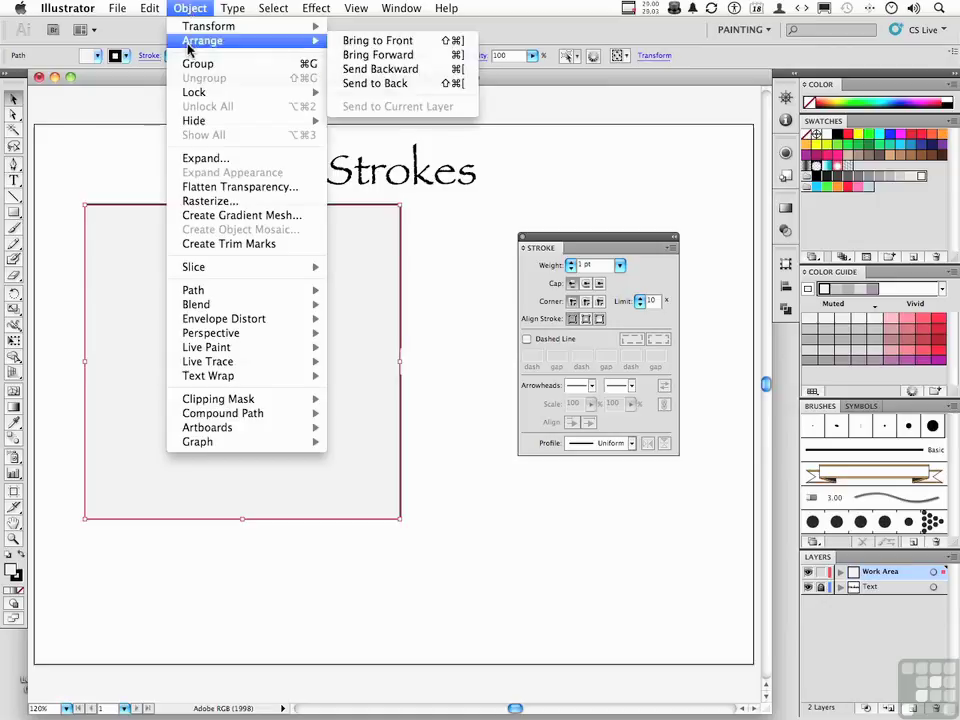
{"action": "left_click", "coordinate": [355, 84]}
{"action": "left_click", "coordinate": [452, 261]}
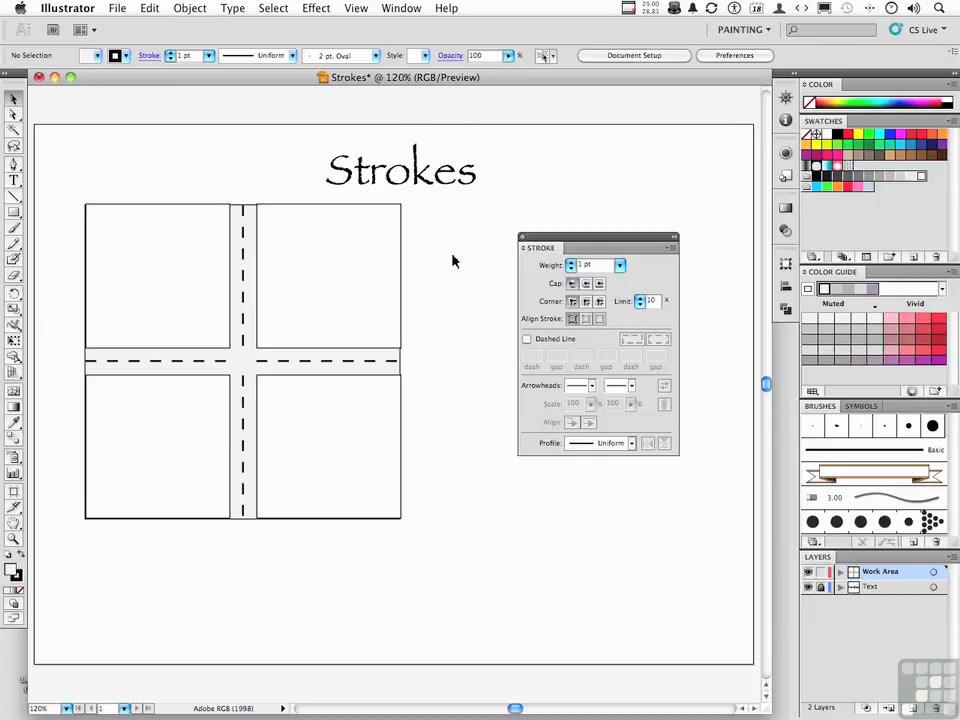
Move the whole grid, including its dashed lines and gray background, up and left toward the artboard's edge.
{"action": "left_click_drag", "start_coordinate": [62, 197], "coordinate": [341, 485]}
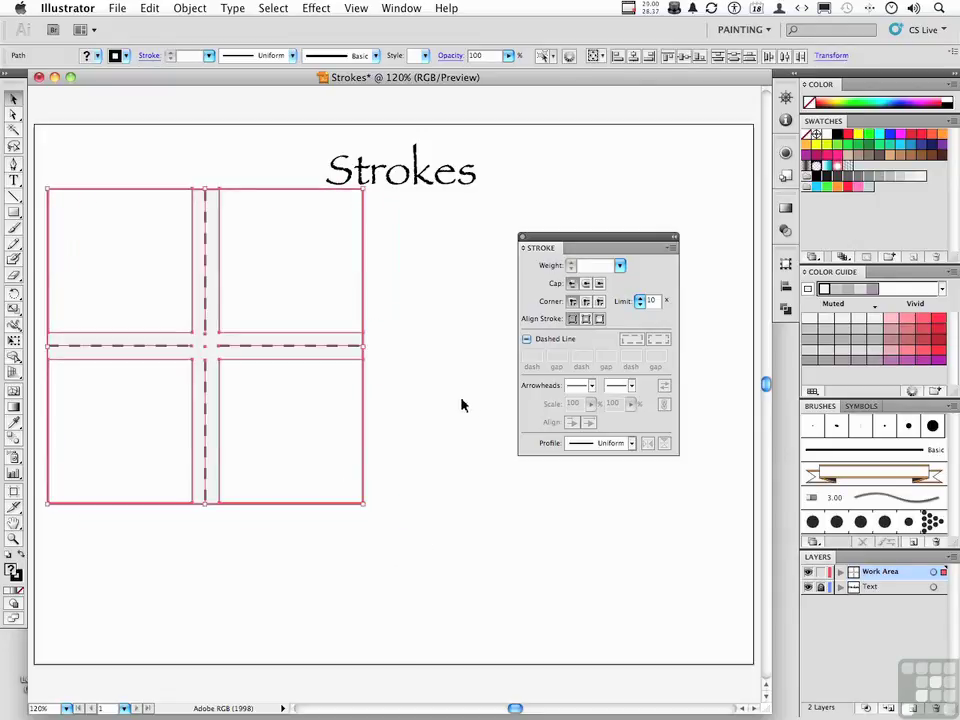
{"action": "left_click", "coordinate": [454, 403]}
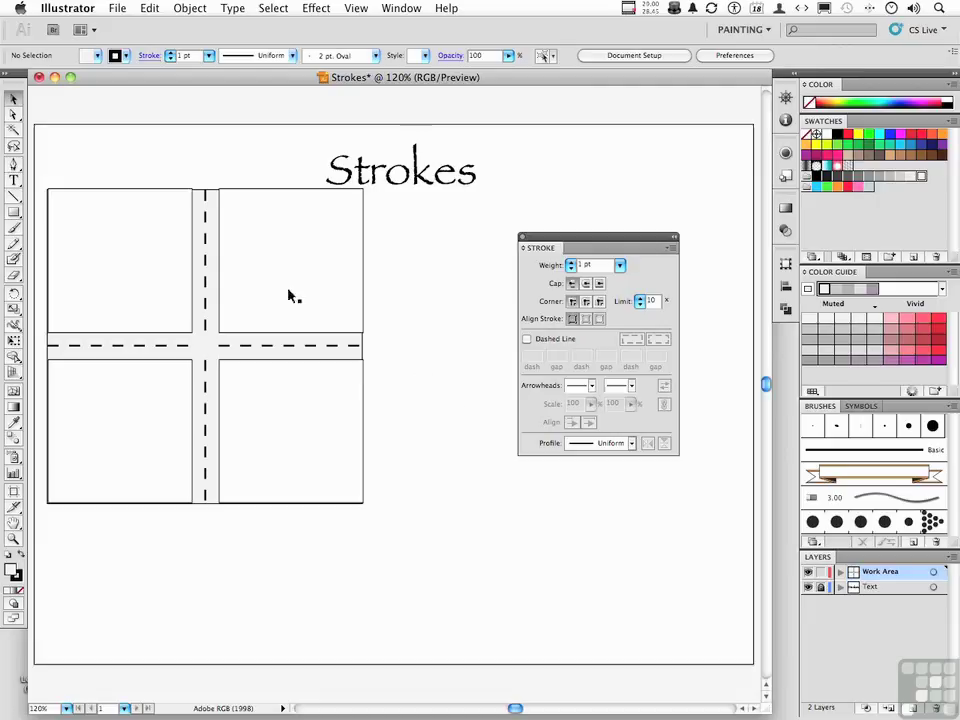
Draw a horizontal line below the grid and make its stroke dashed with 12 pt dashes.
{"action": "left_click", "coordinate": [15, 194]}
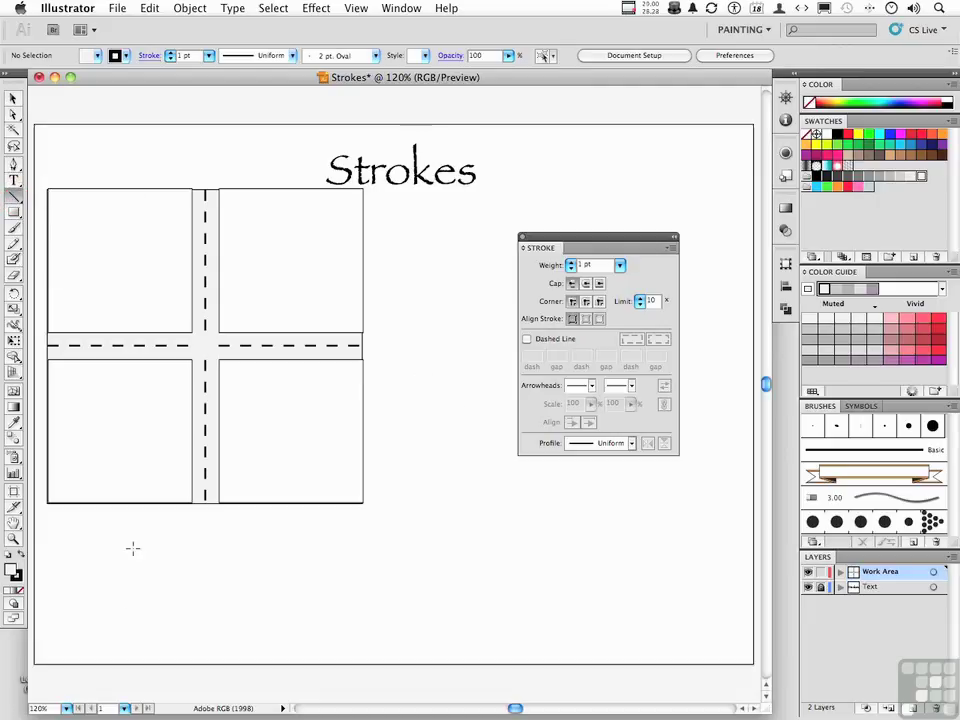
{"action": "left_click_drag", "start_coordinate": [123, 558], "coordinate": [447, 558]}
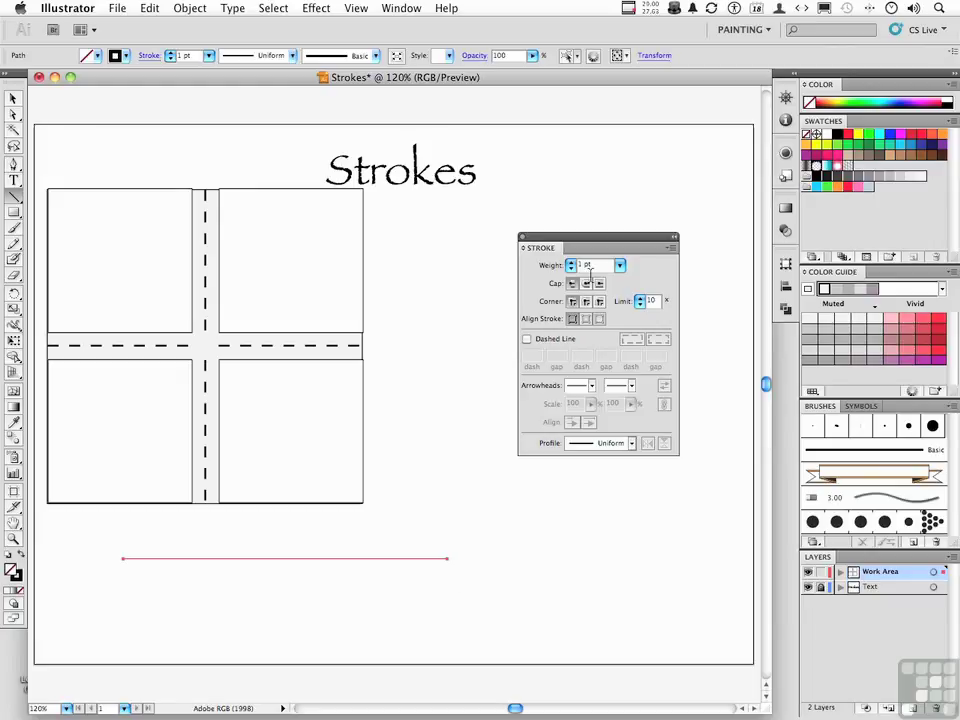
{"action": "left_click", "coordinate": [527, 340]}
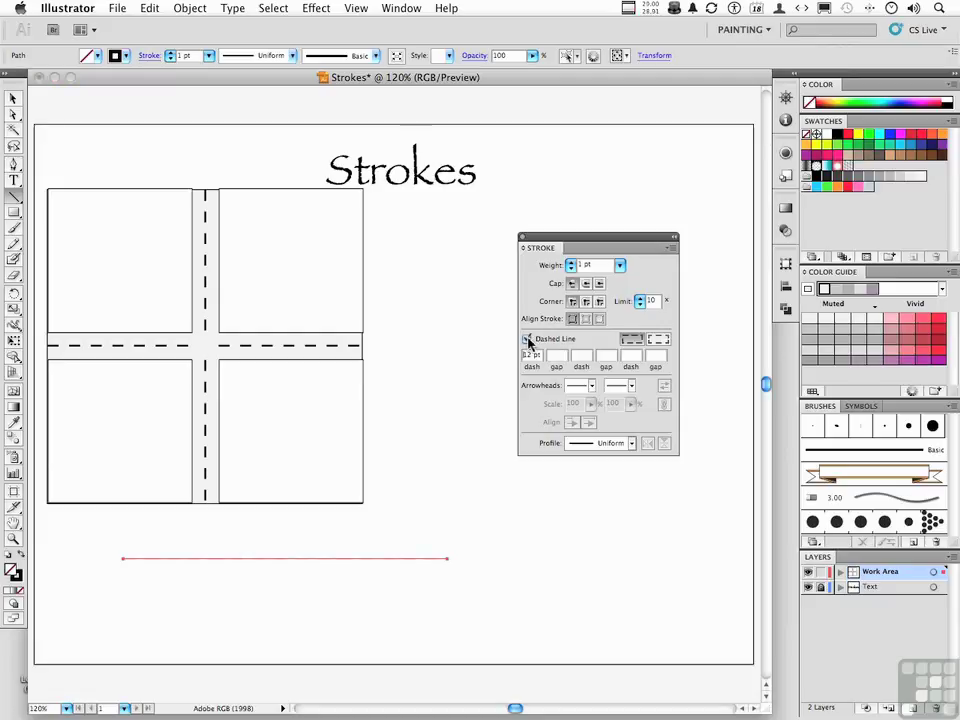
{"action": "left_click", "coordinate": [13, 98]}
{"action": "left_click", "coordinate": [325, 559]}
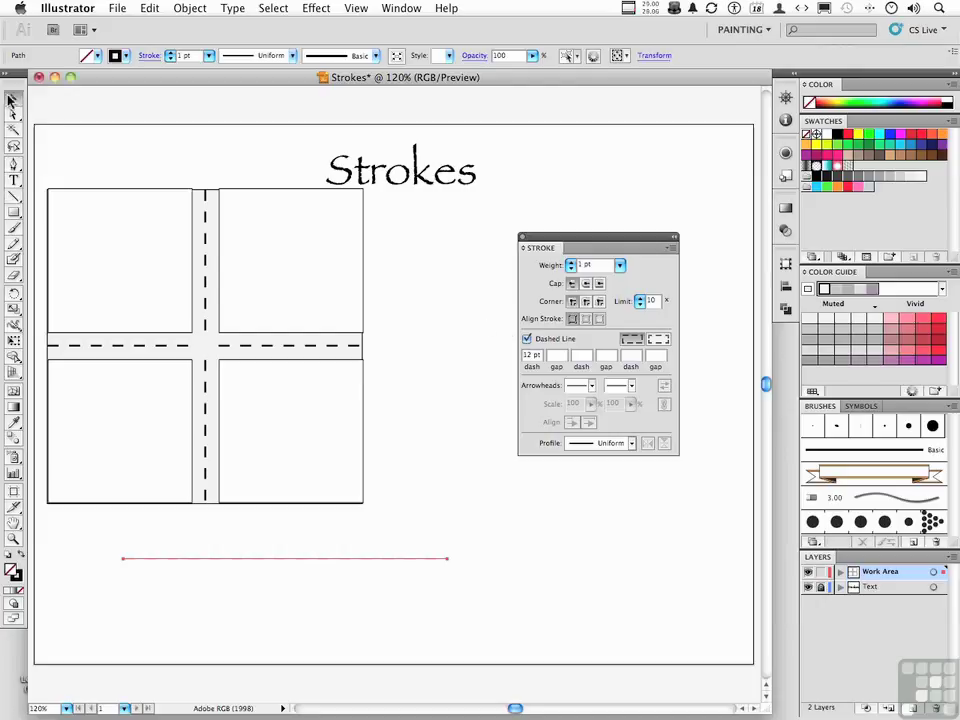
{"action": "left_click", "coordinate": [422, 604]}
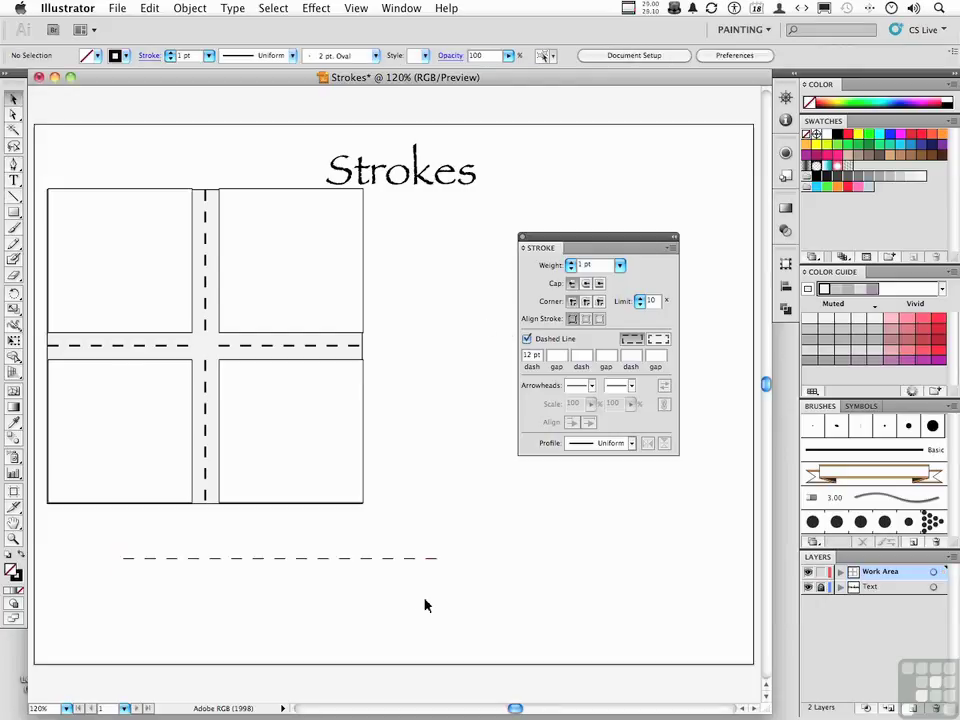
Set the first gap of the dashed line below the grid to 3 pt.
{"action": "left_click", "coordinate": [390, 562]}
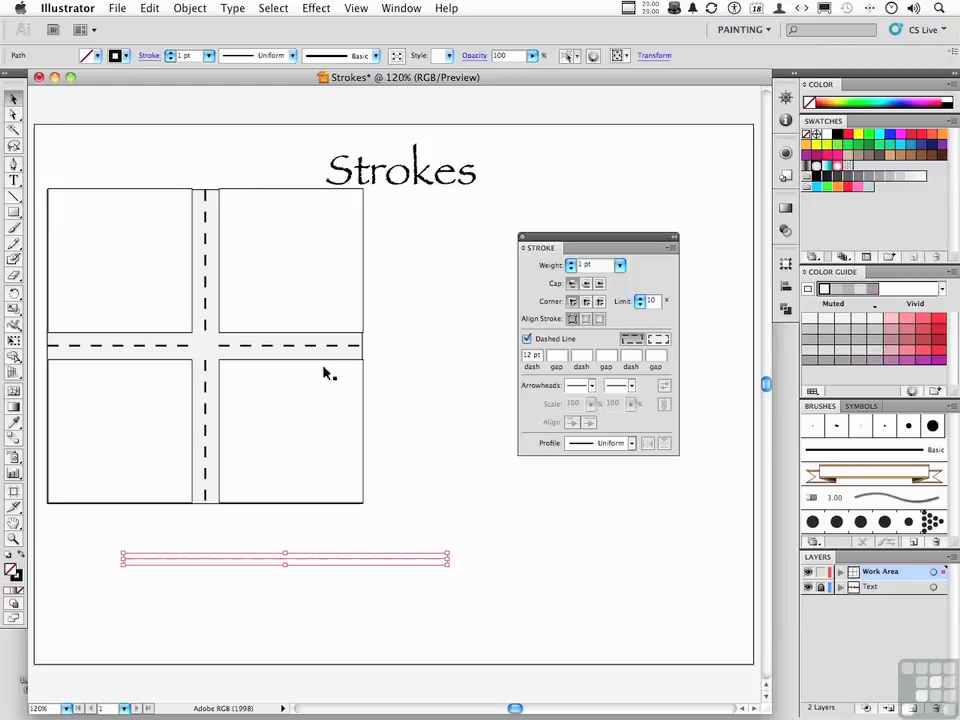
{"action": "left_click", "coordinate": [557, 357]}
{"action": "type", "text": "3"}
{"action": "left_click", "coordinate": [461, 538]}
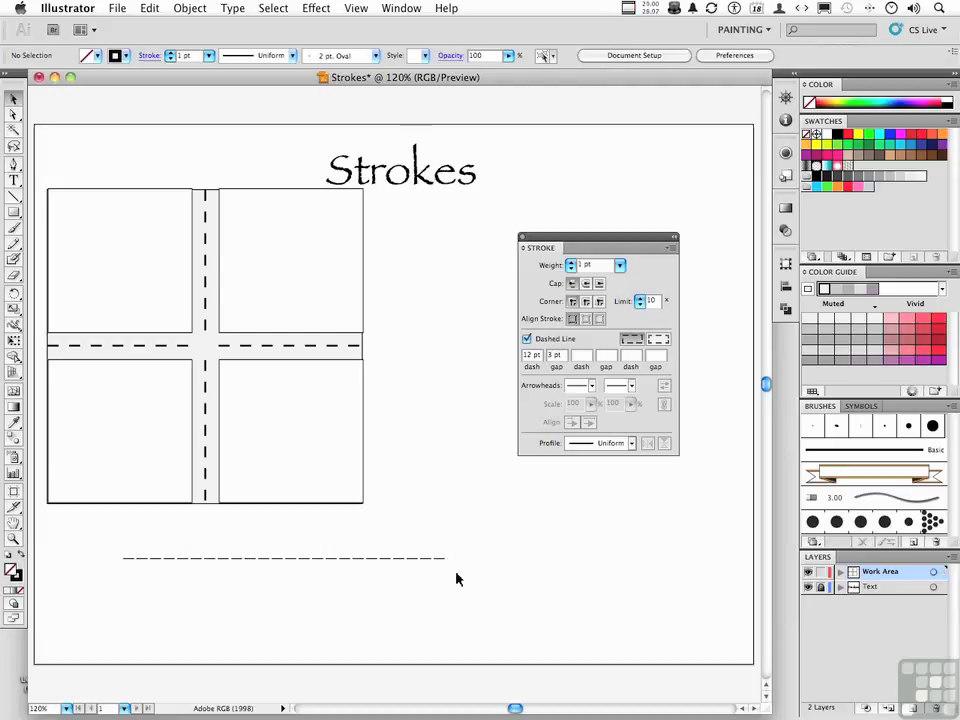
Extend the line's dash pattern with a 9 pt dash, 5 pt gap, 10 pt dash and 2 pt gap.
{"action": "left_click", "coordinate": [403, 562]}
{"action": "left_click", "coordinate": [584, 356]}
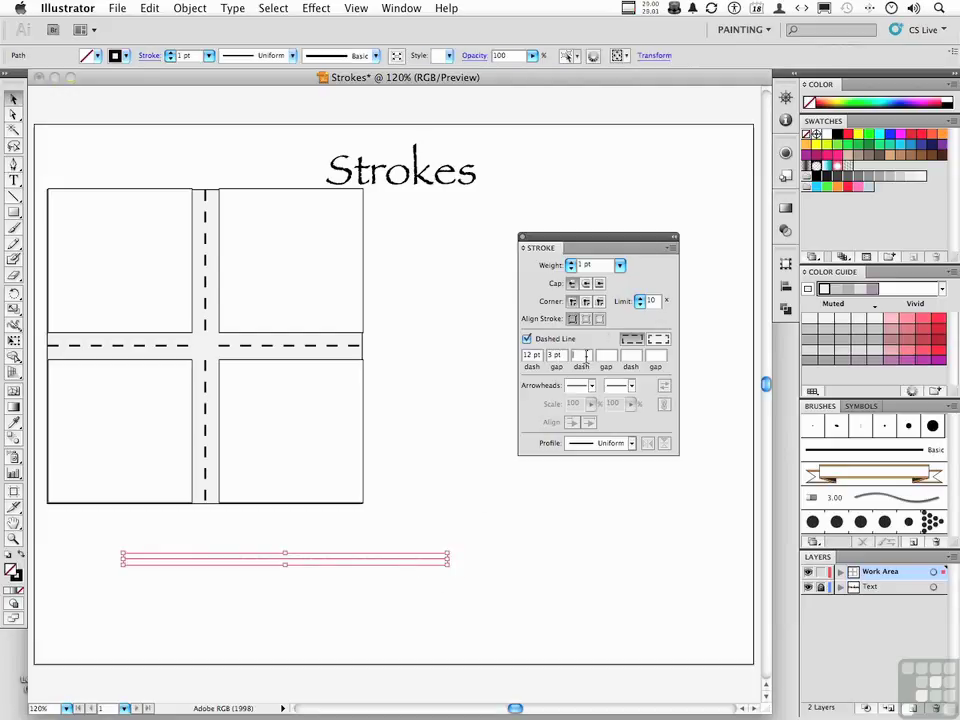
{"action": "type", "text": "9"}
{"action": "left_click", "coordinate": [608, 358]}
{"action": "type", "text": "5"}
{"action": "left_click", "coordinate": [627, 356]}
{"action": "type", "text": "10"}
{"action": "left_click", "coordinate": [655, 357]}
{"action": "type", "text": "2"}
{"action": "left_click", "coordinate": [480, 558]}
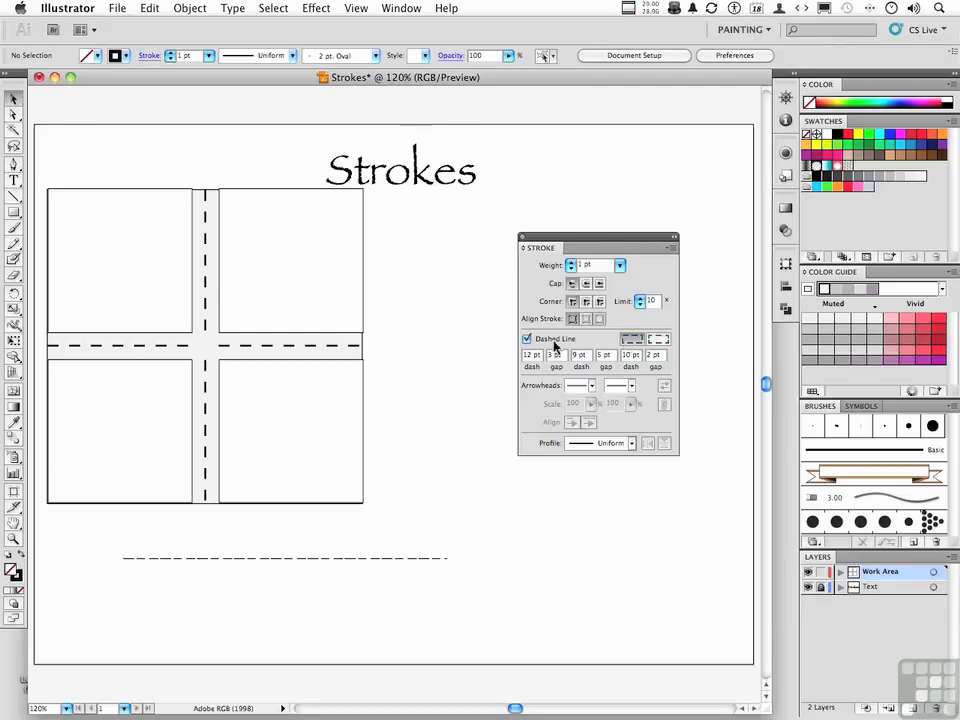
Draw a rectangle in the artboard's lower-right area using the same dashed stroke pattern.
{"action": "left_click", "coordinate": [13, 212]}
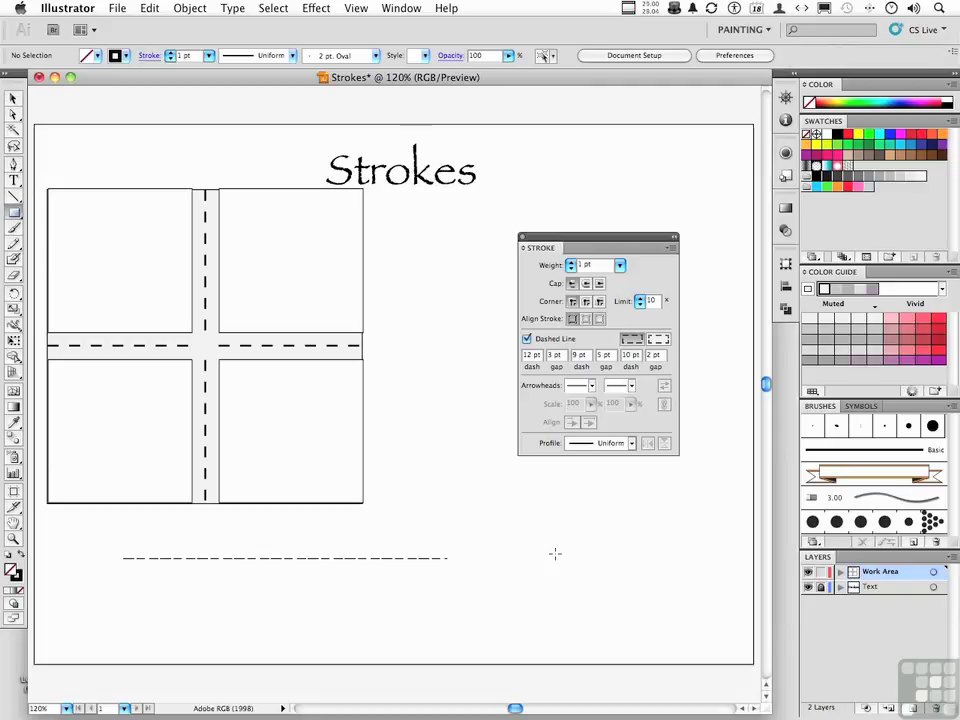
{"action": "left_click_drag", "start_coordinate": [525, 508], "coordinate": [670, 635]}
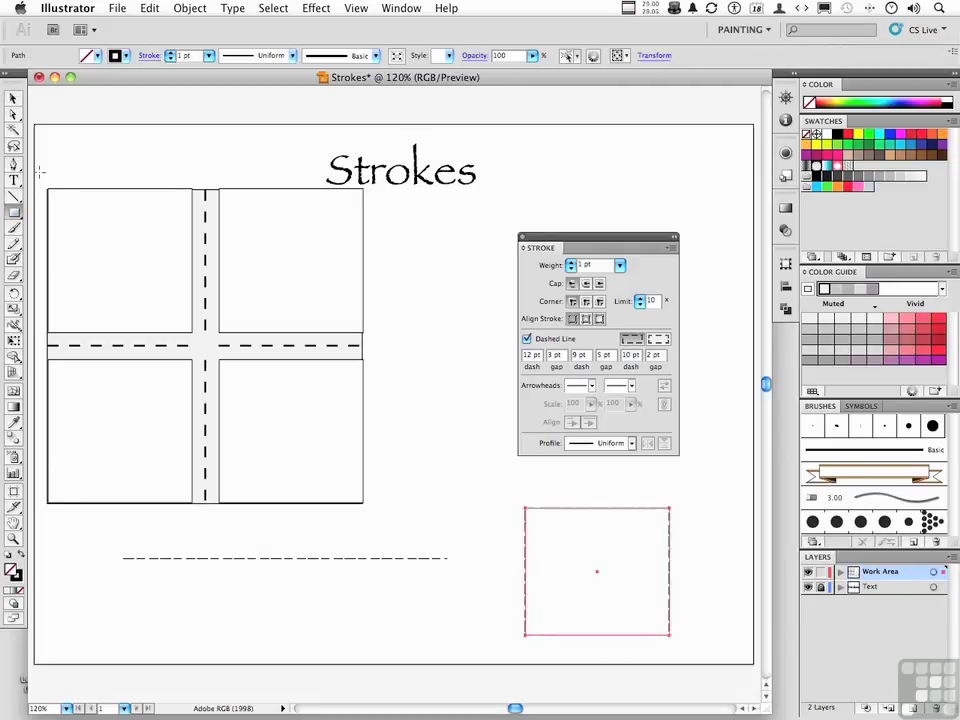
{"action": "left_click", "coordinate": [13, 98]}
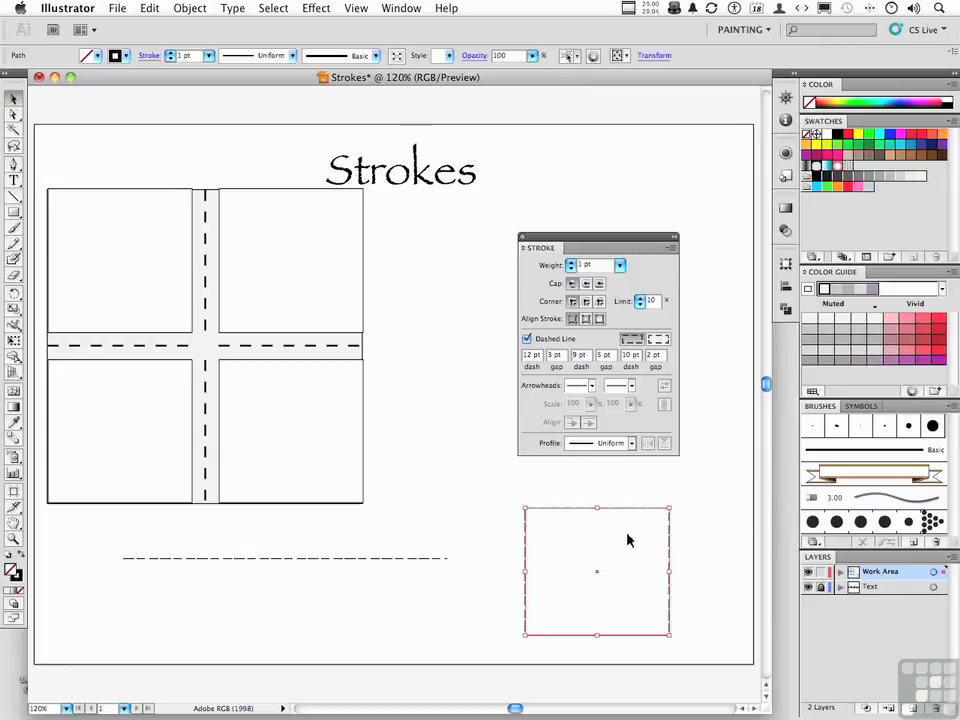
{"action": "left_click", "coordinate": [502, 514]}
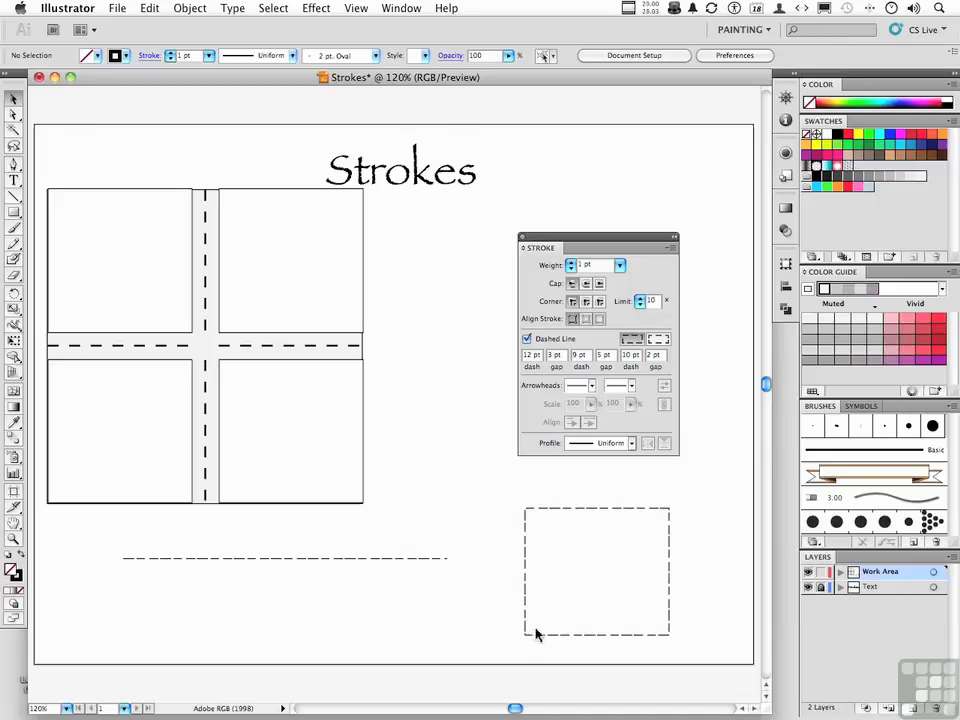
Try aligning the rectangle's dashes to its corners and path ends, and return them to exact dash and gap lengths.
{"action": "left_click", "coordinate": [536, 634]}
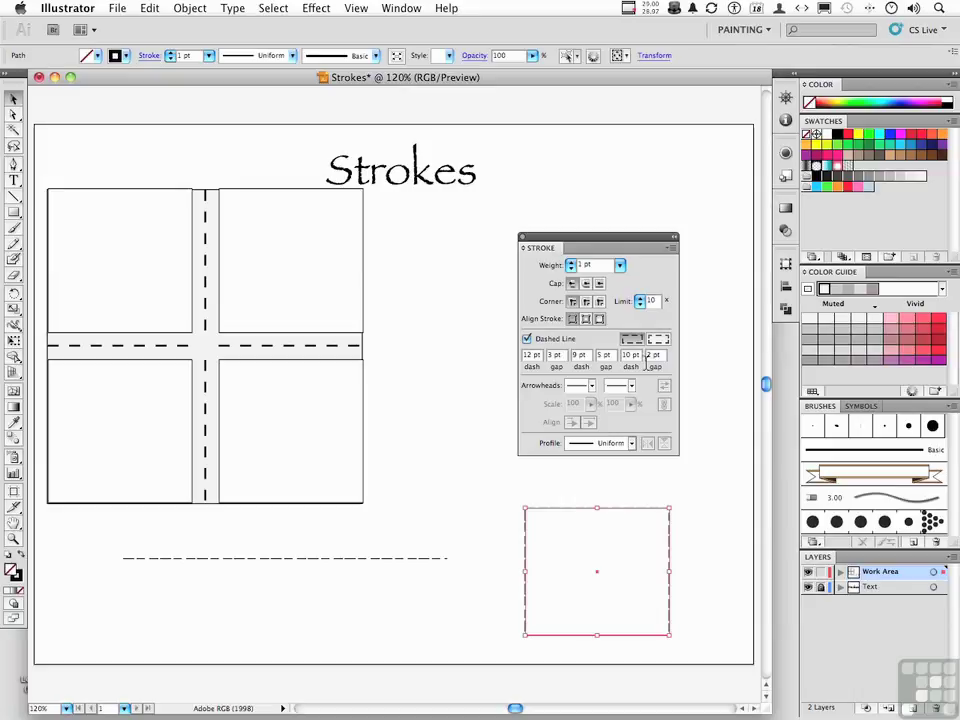
{"action": "left_click", "coordinate": [657, 339]}
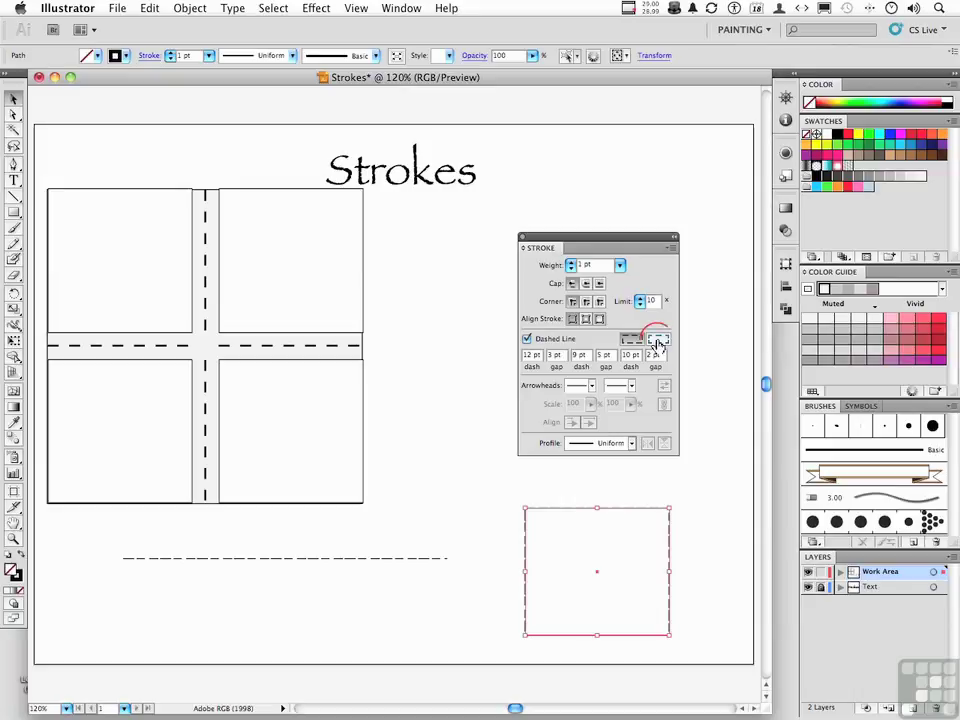
{"action": "left_click", "coordinate": [705, 503]}
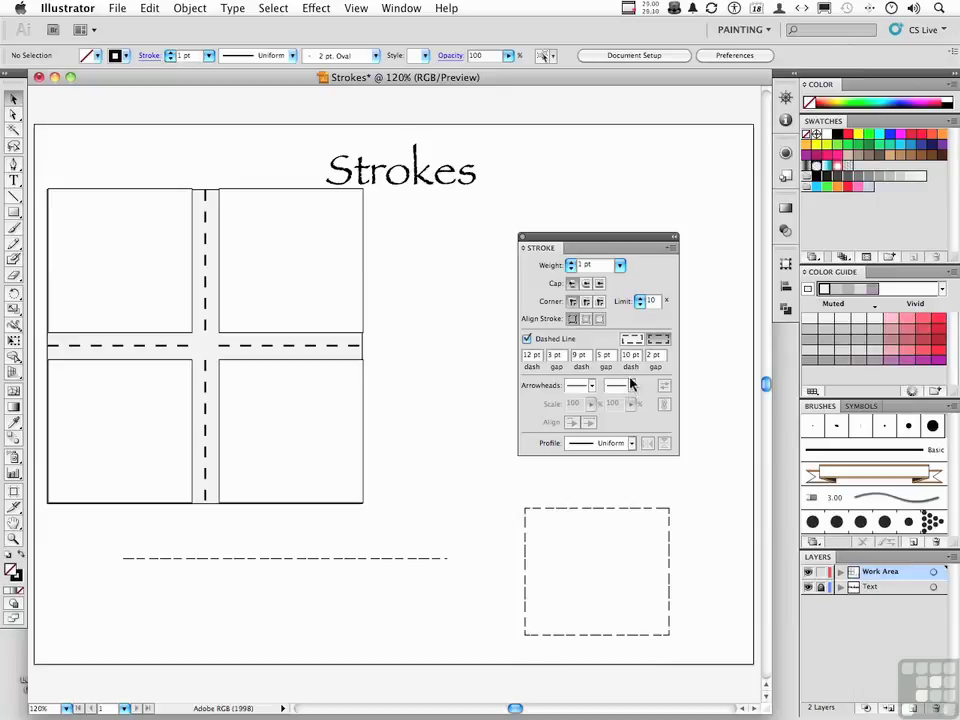
{"action": "left_click", "coordinate": [596, 510]}
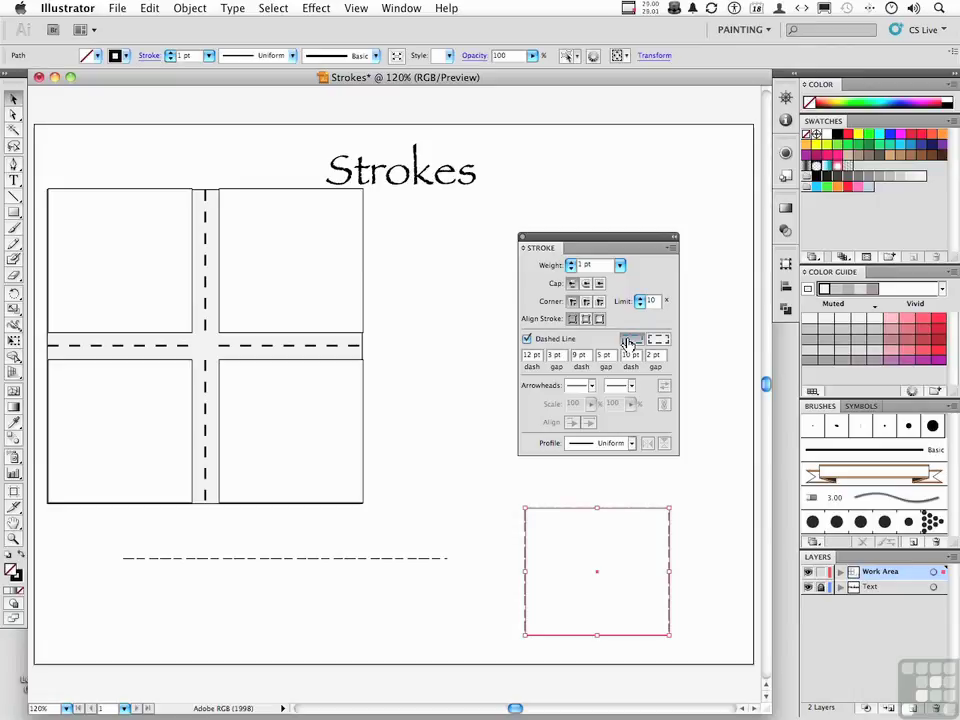
{"action": "left_click", "coordinate": [629, 340]}
Draw another horizontal line beneath the dashed one and give it the default fill and solid stroke with a 3 pt weight.
{"action": "left_click", "coordinate": [14, 196]}
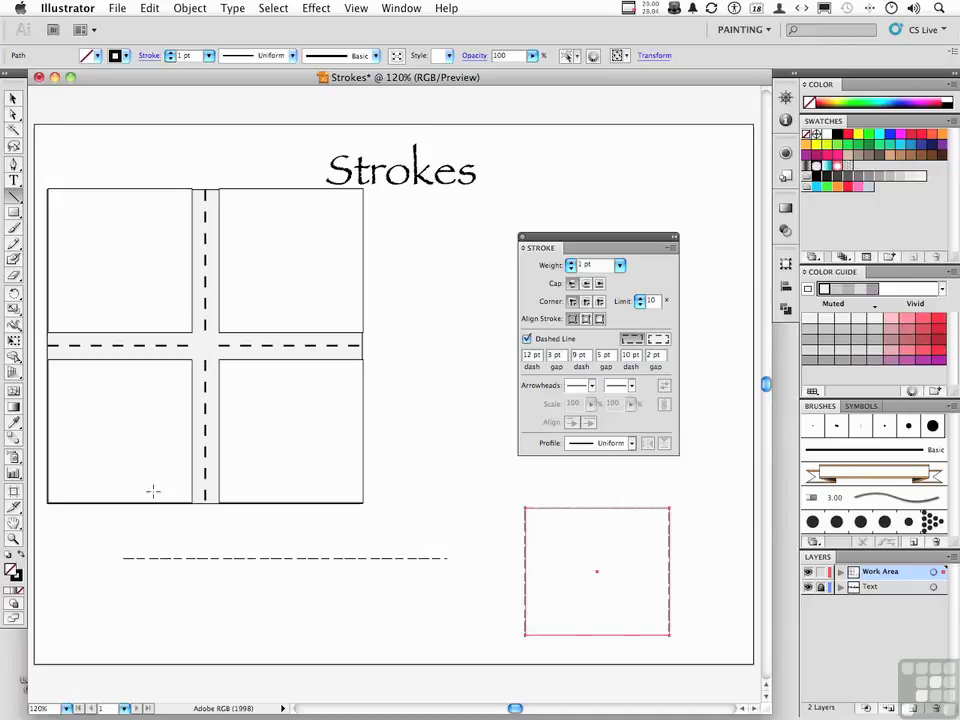
{"action": "left_click_drag", "start_coordinate": [114, 591], "coordinate": [440, 604]}
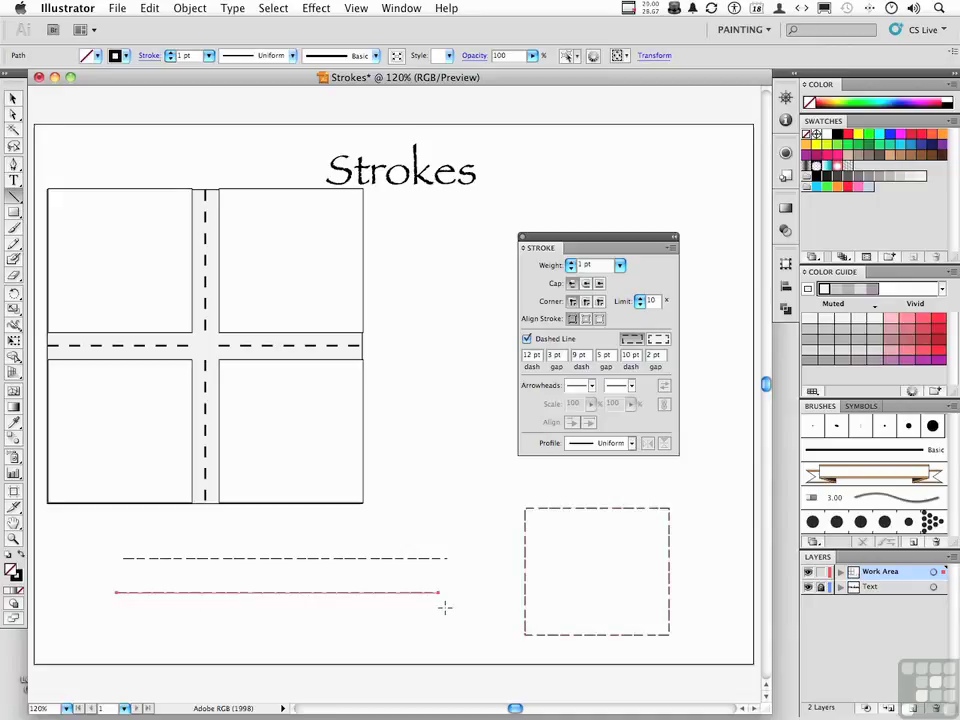
{"action": "left_click", "coordinate": [9, 558]}
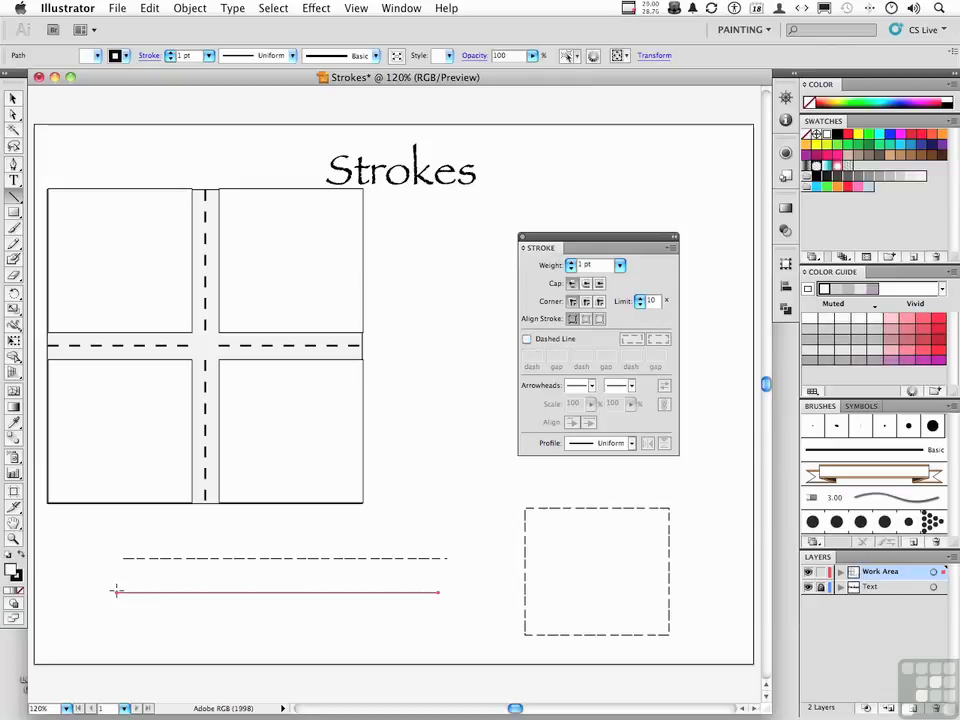
{"action": "left_click", "coordinate": [13, 99]}
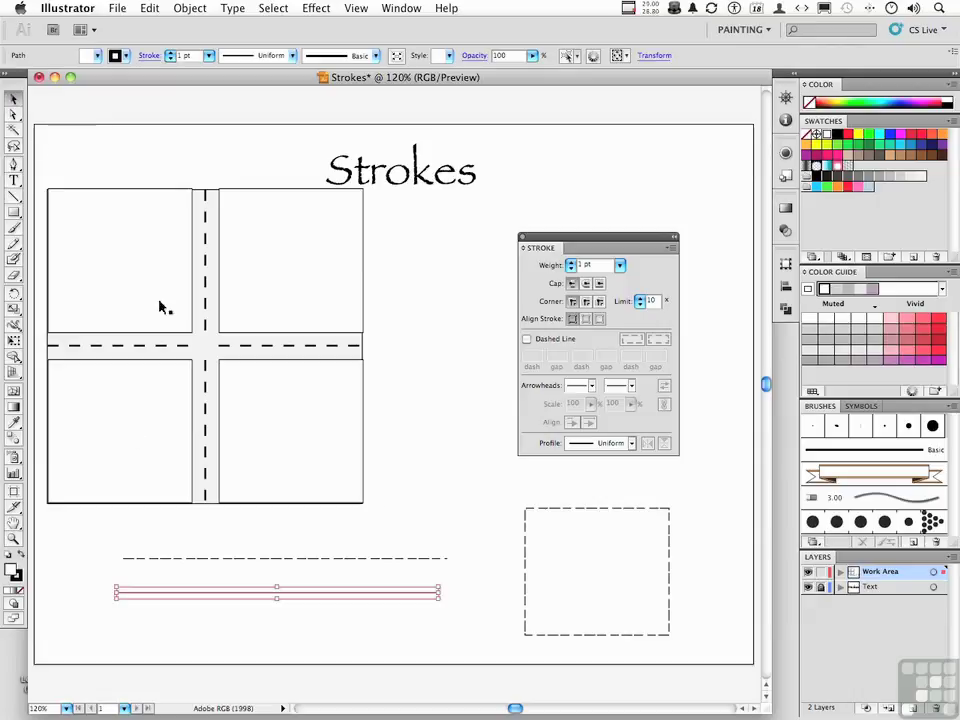
{"action": "left_click", "coordinate": [620, 266]}
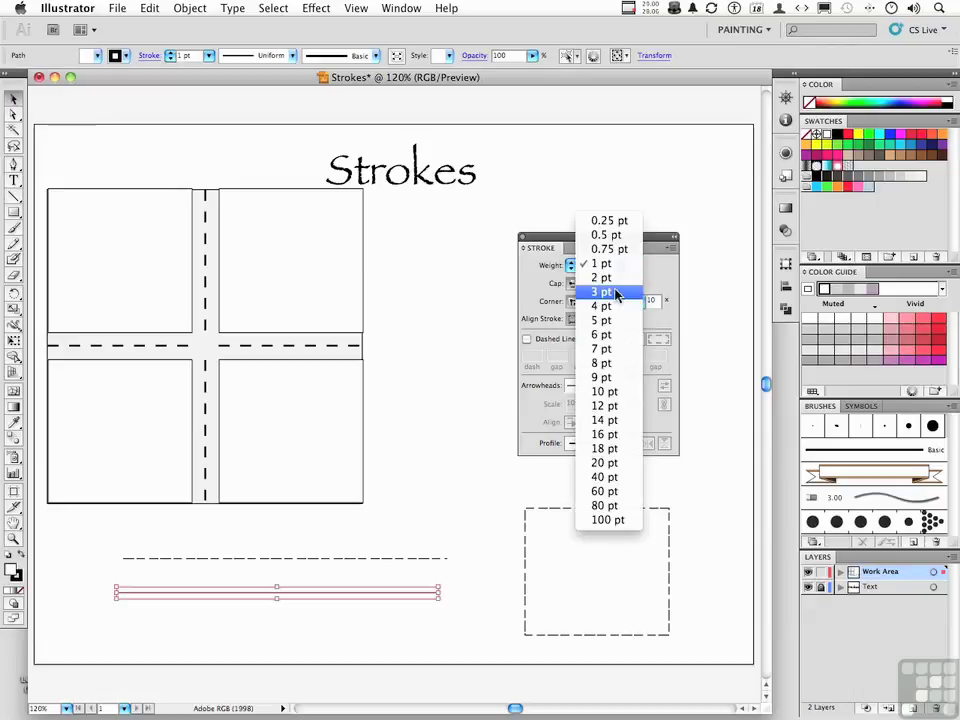
{"action": "left_click", "coordinate": [617, 292]}
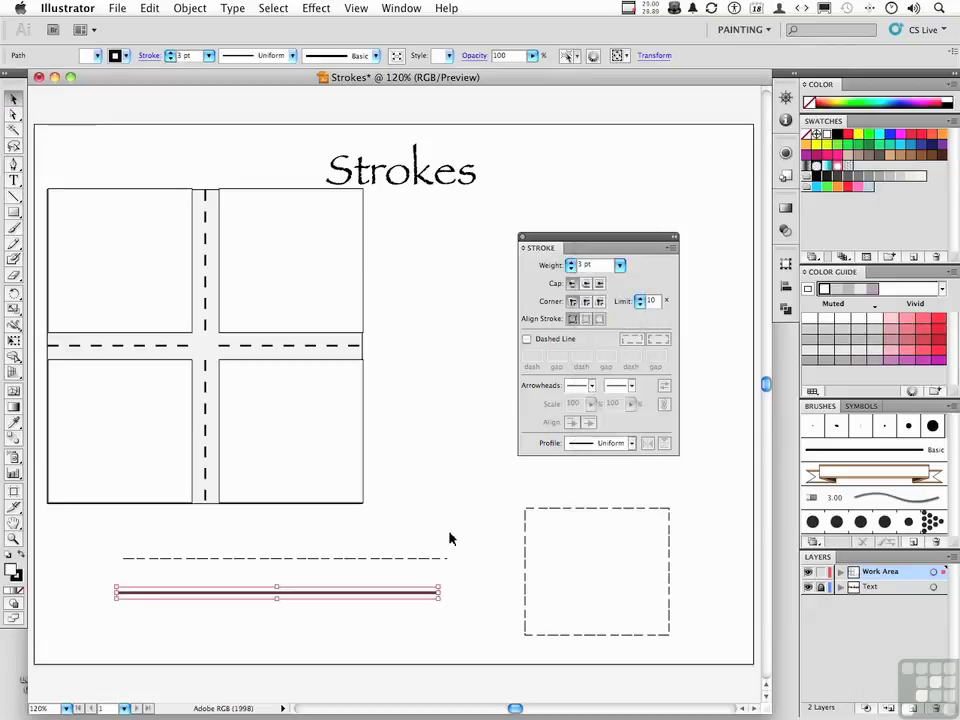
Add the Arrow 1 arrowhead to the left end of the 3 pt line and an open-circle arrowhead to its right end.
{"action": "left_click", "coordinate": [397, 594]}
{"action": "left_click", "coordinate": [591, 388]}
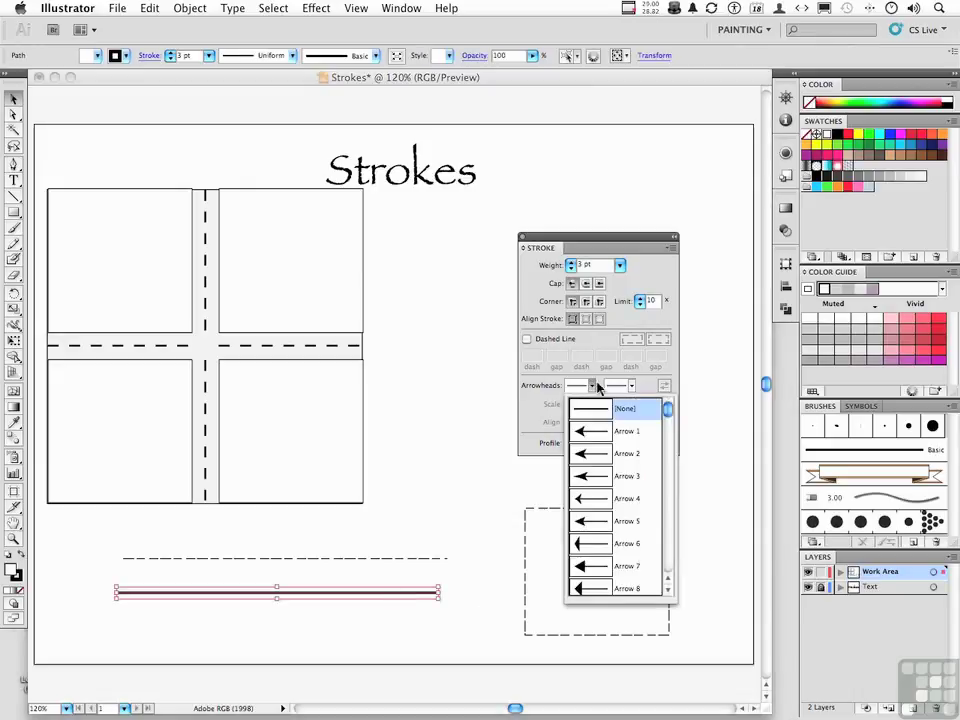
{"action": "left_click", "coordinate": [598, 440]}
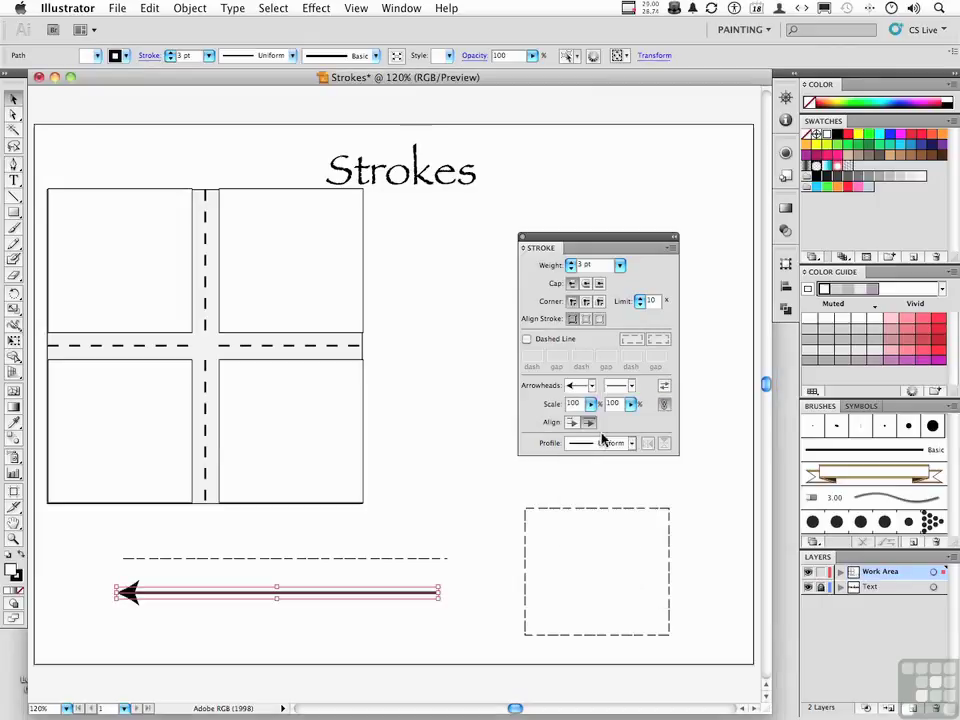
{"action": "left_click", "coordinate": [631, 386]}
{"action": "scroll", "coordinate": [640, 416], "scroll_direction": "down", "scroll_amount": 10}
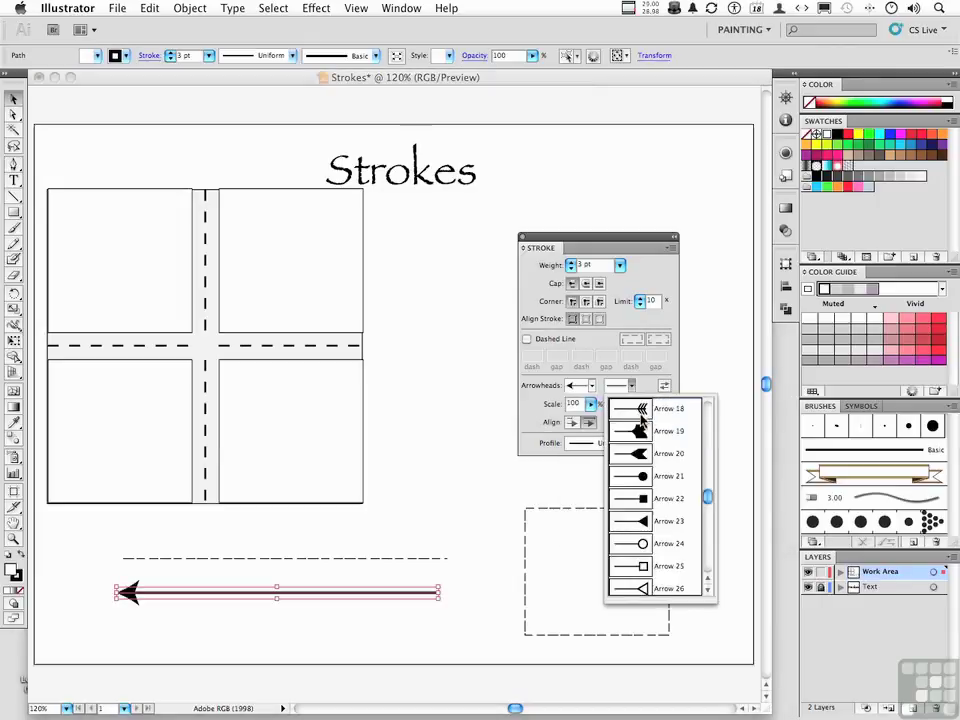
{"action": "left_click", "coordinate": [642, 410]}
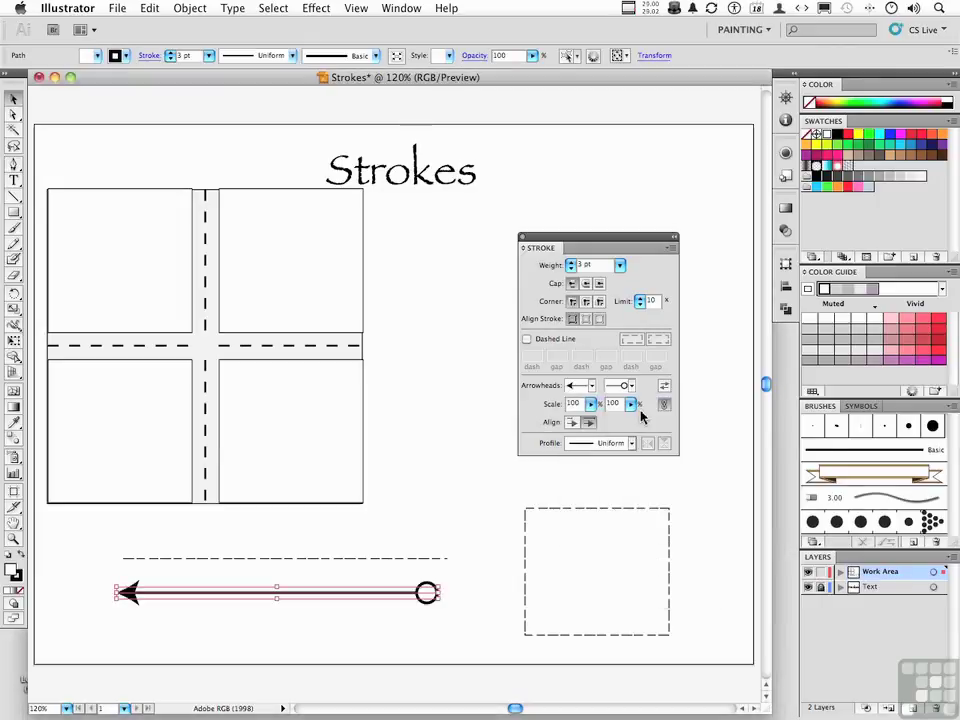
{"action": "left_click", "coordinate": [427, 658]}
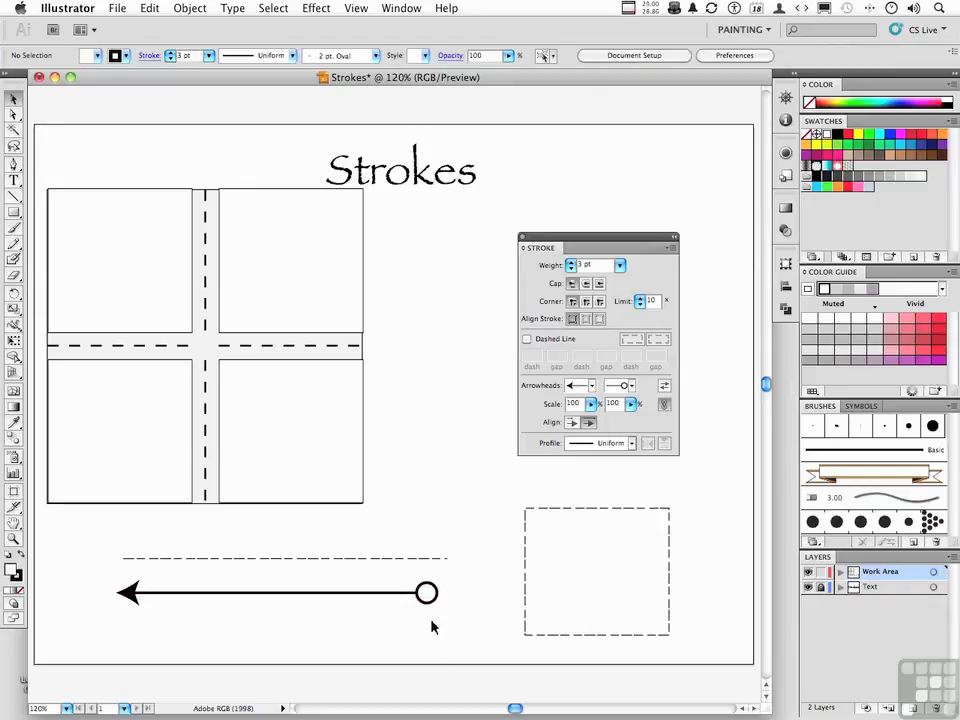
Swap the start and end arrowheads of the 3 pt line so the arrow points right and the circle sits left.
{"action": "left_click", "coordinate": [414, 594]}
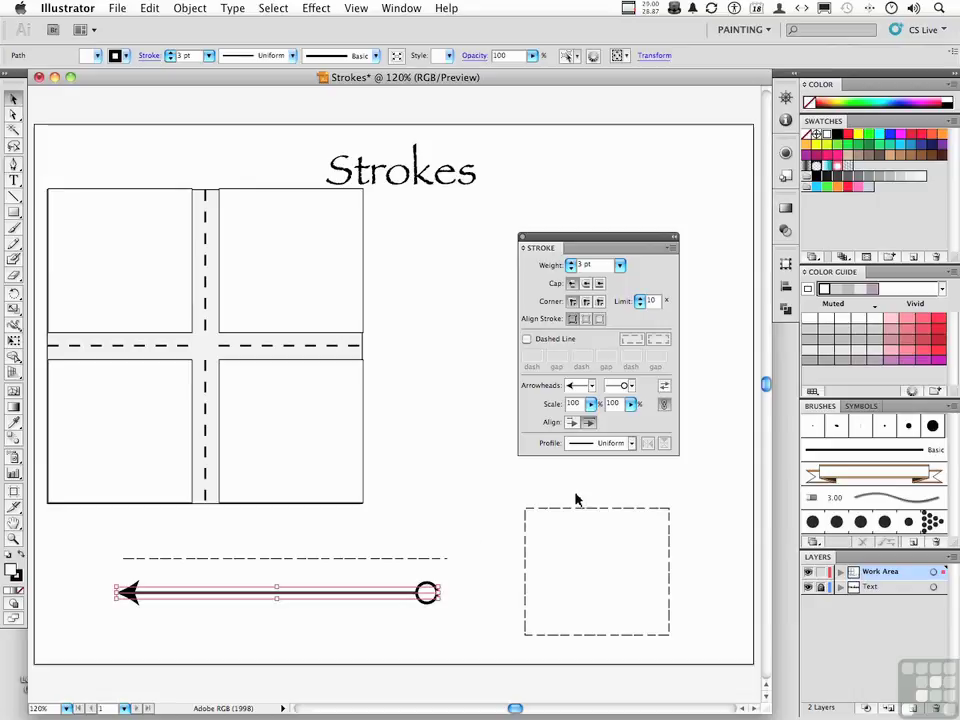
{"action": "left_click", "coordinate": [665, 388]}
{"action": "left_click", "coordinate": [665, 388]}
{"action": "left_click", "coordinate": [665, 388]}
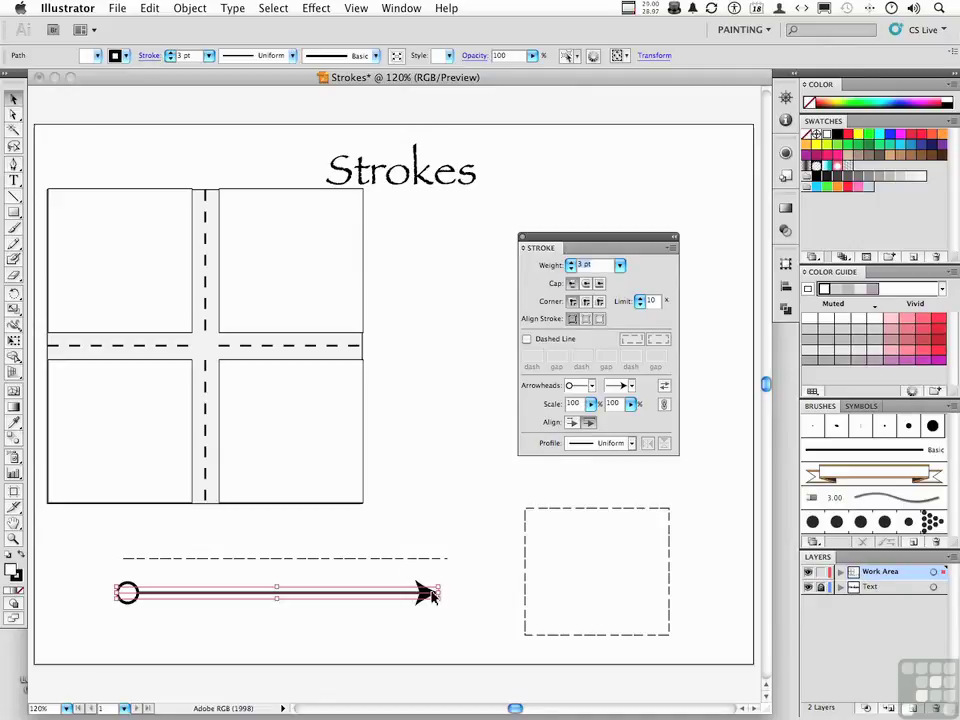
Scale the line's right arrowhead to 216% and its left circle to 79%, independently of each other.
{"action": "left_click", "coordinate": [629, 404]}
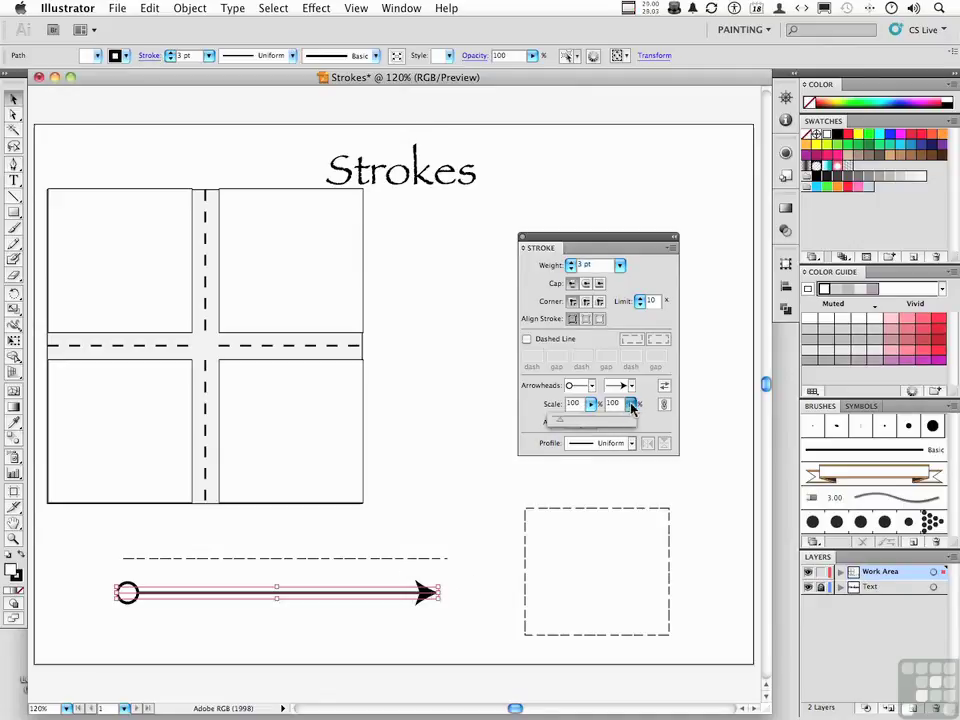
{"action": "left_click_drag", "start_coordinate": [569, 427], "coordinate": [571, 425]}
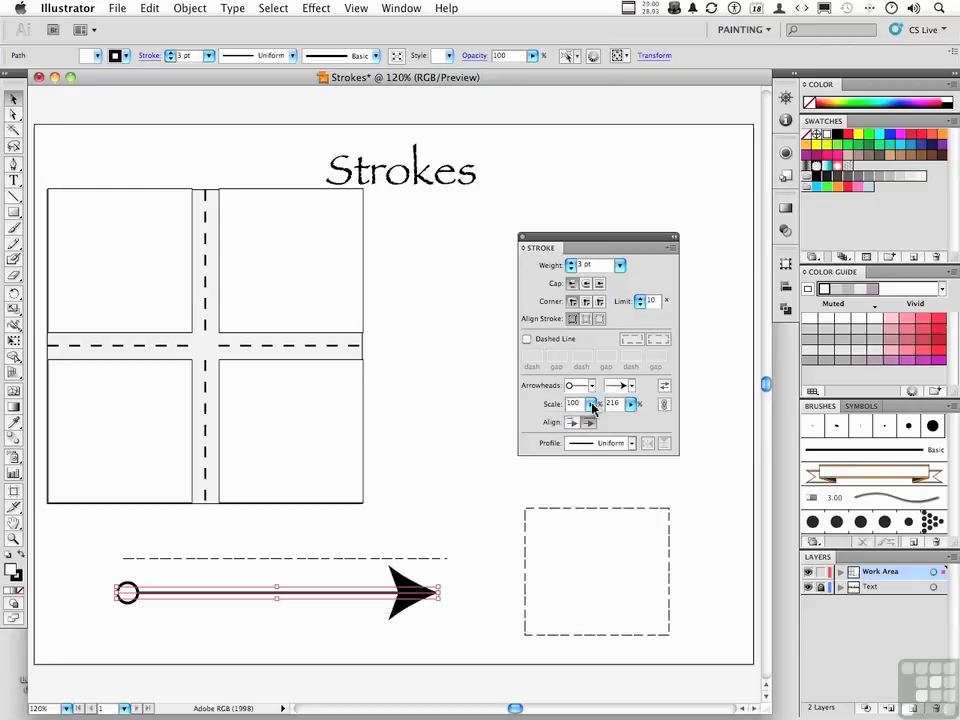
{"action": "left_click", "coordinate": [590, 403]}
{"action": "left_click_drag", "start_coordinate": [514, 425], "coordinate": [518, 426]}
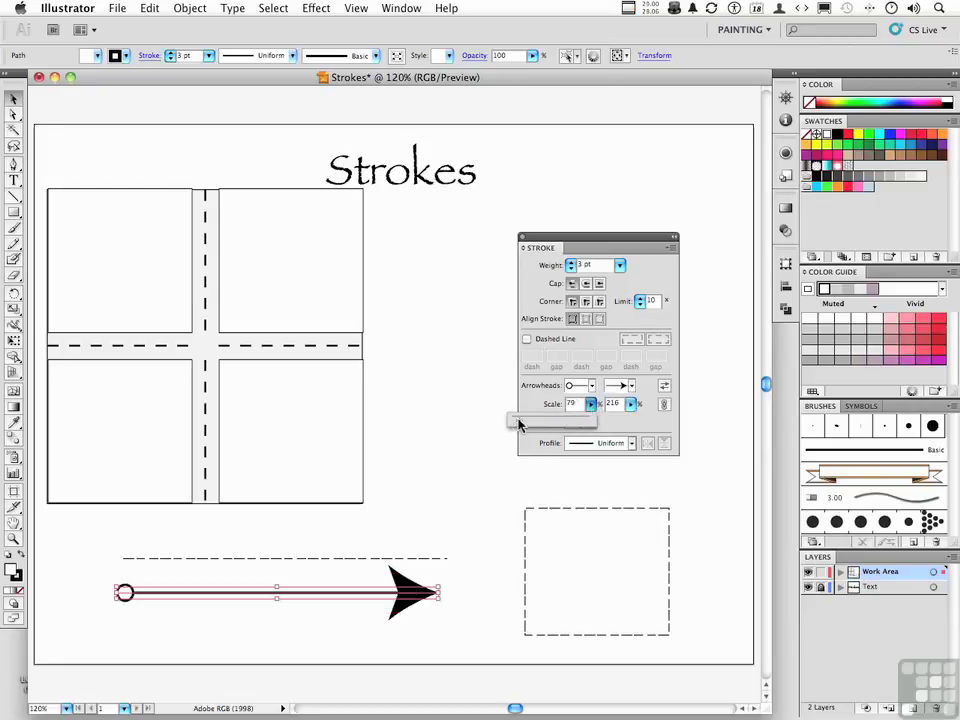
{"action": "left_click", "coordinate": [664, 404]}
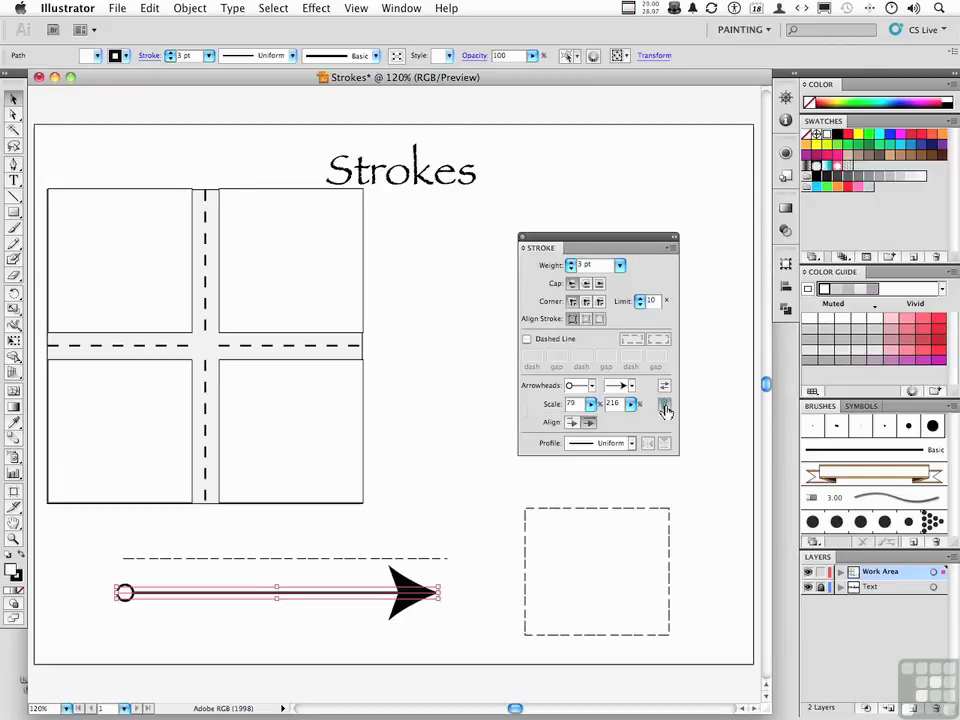
Try extending the arrowheads beyond the ends of the path, and return their tips to the path ends.
{"action": "left_click", "coordinate": [572, 423]}
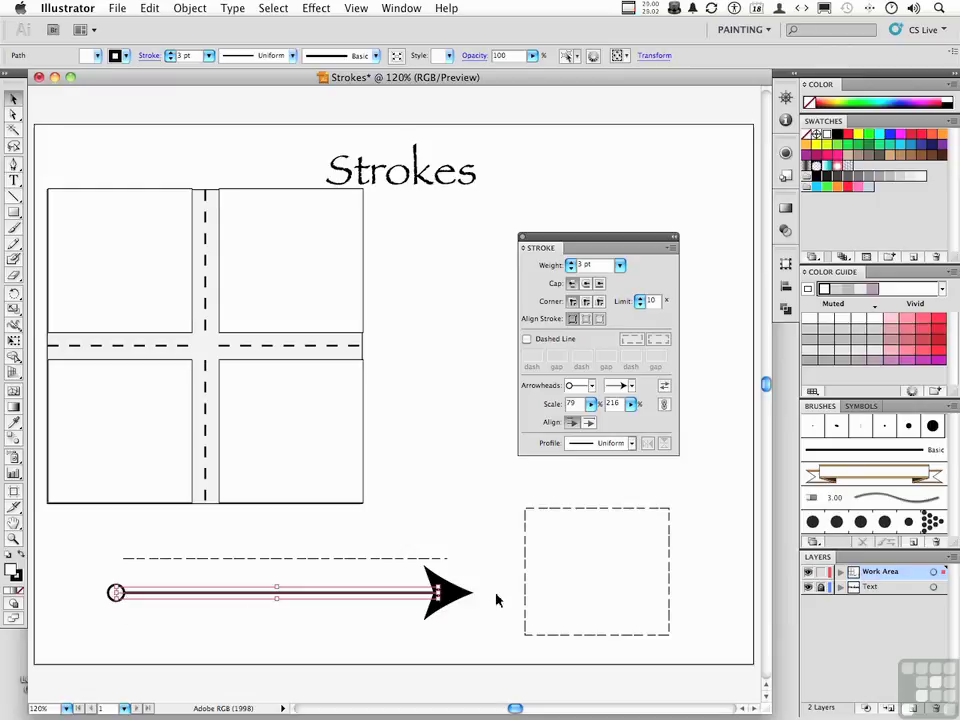
{"action": "left_click", "coordinate": [587, 424]}
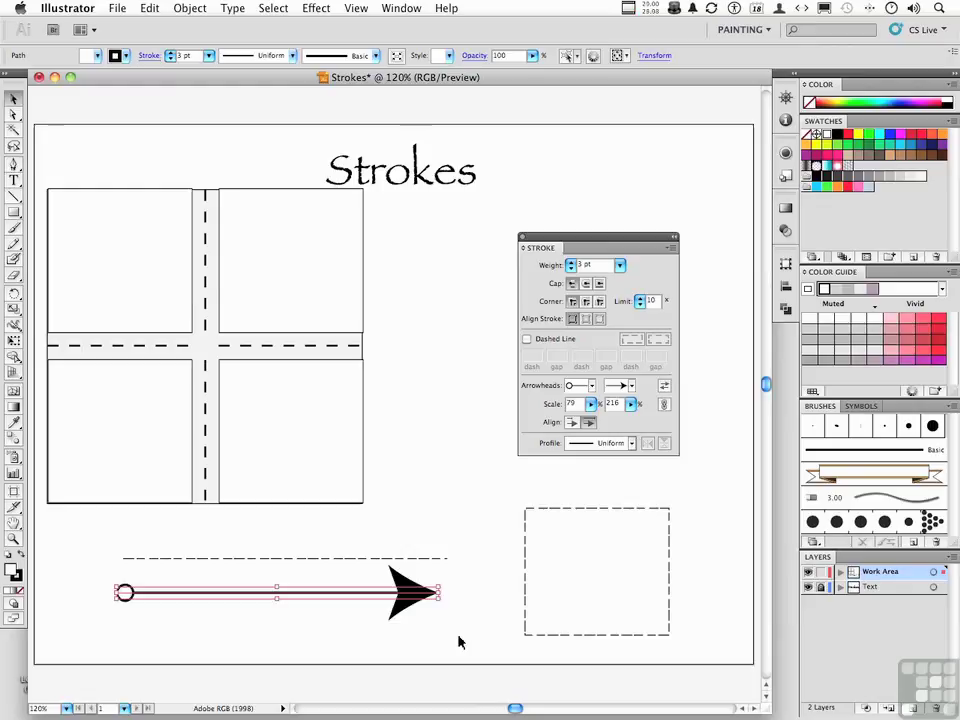
Apply the double-bulge width profile to the arrow line and flip the profile along the path.
{"action": "left_click", "coordinate": [632, 444]}
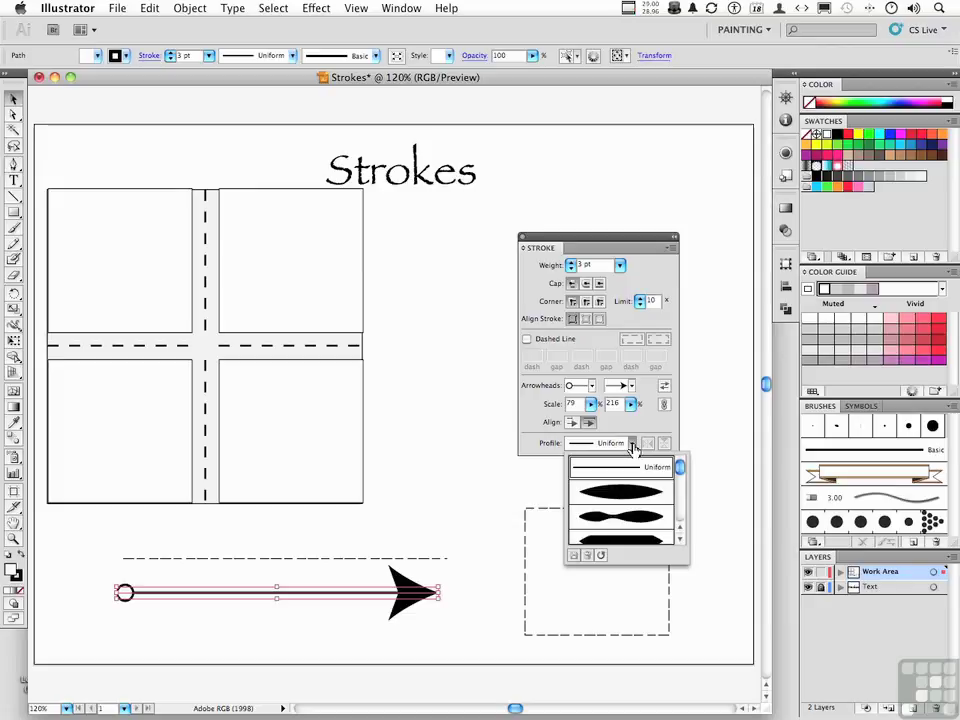
{"action": "left_click", "coordinate": [629, 516]}
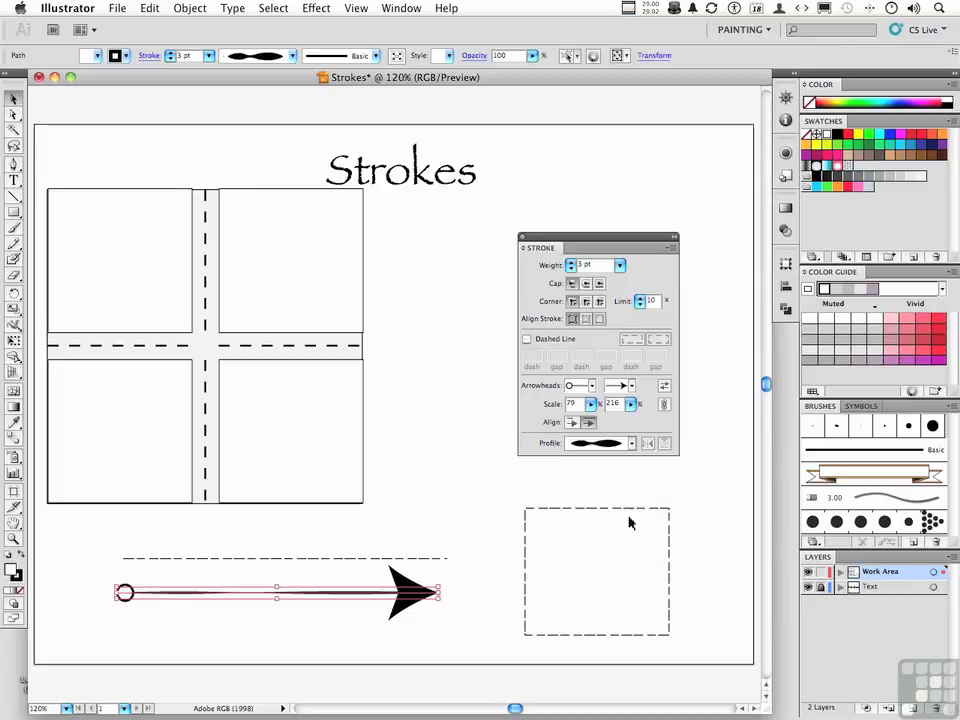
{"action": "left_click", "coordinate": [349, 633]}
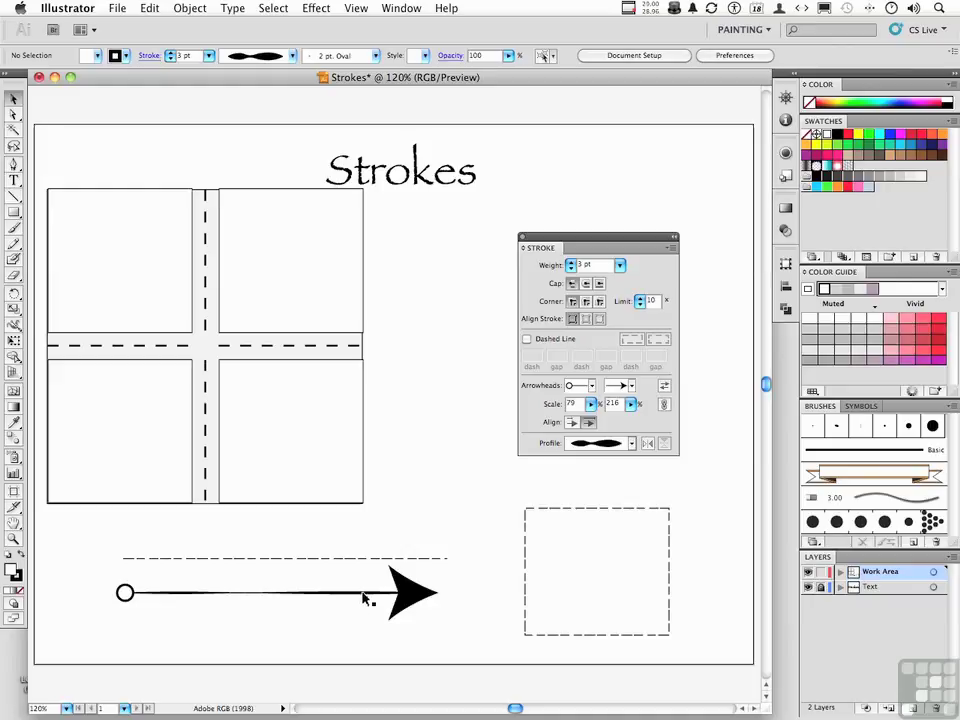
{"action": "left_click", "coordinate": [364, 595]}
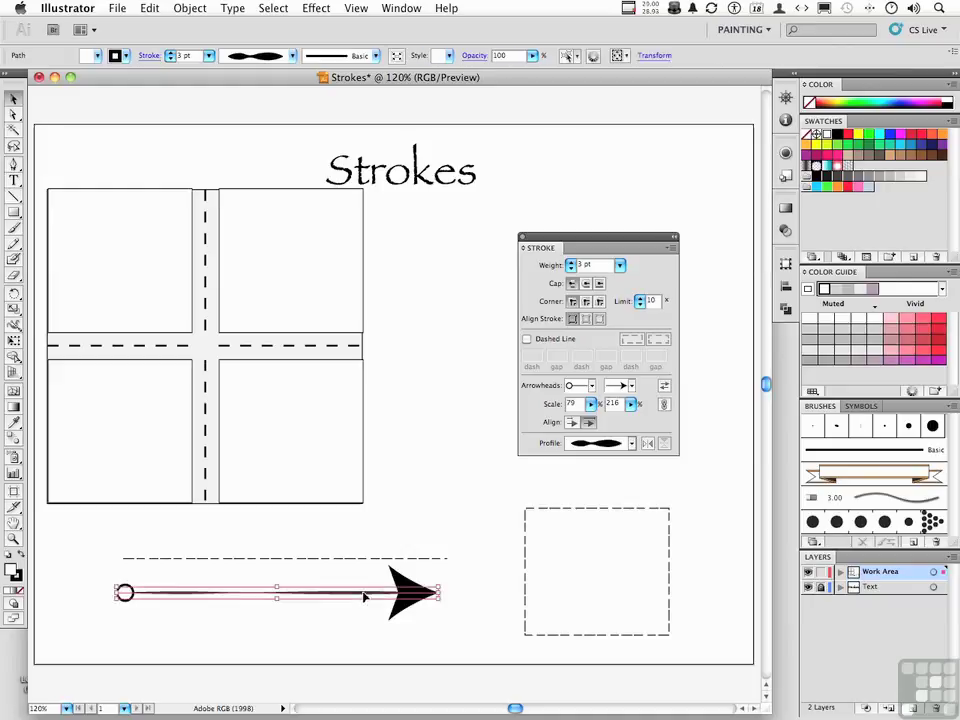
{"action": "left_click", "coordinate": [646, 444]}
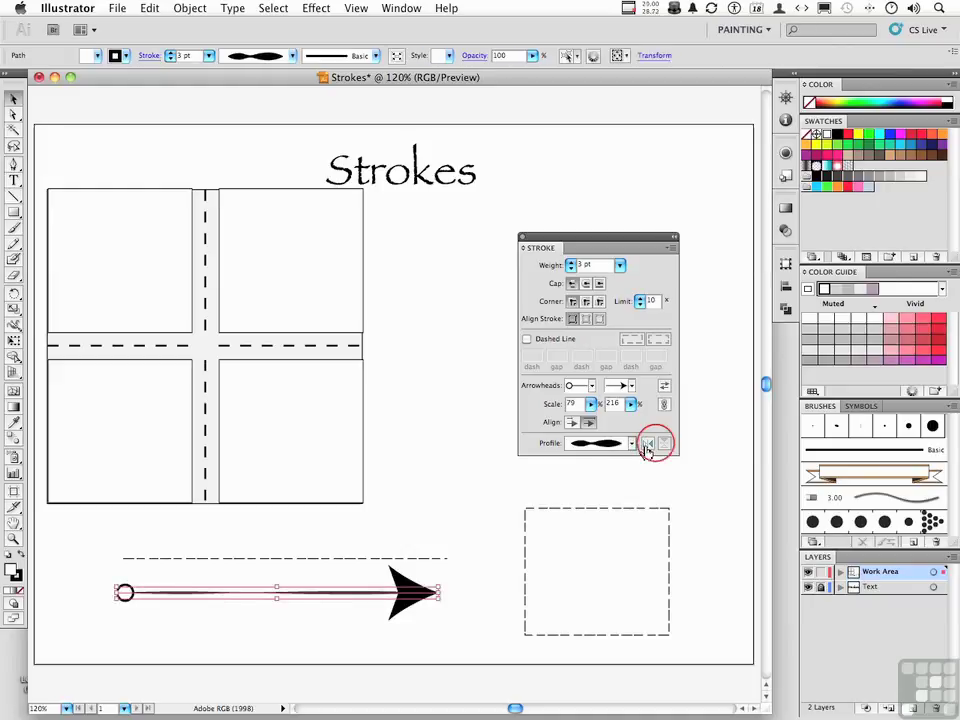